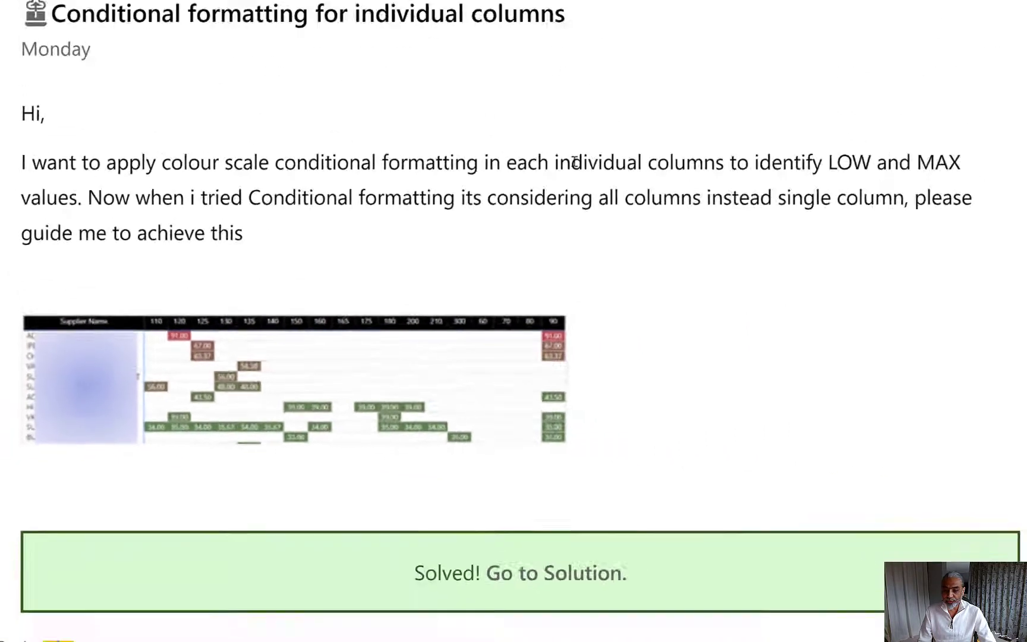
Highlight the forum post's request to mark each column's lowest and highest values.
drag(544, 176, 885, 173)
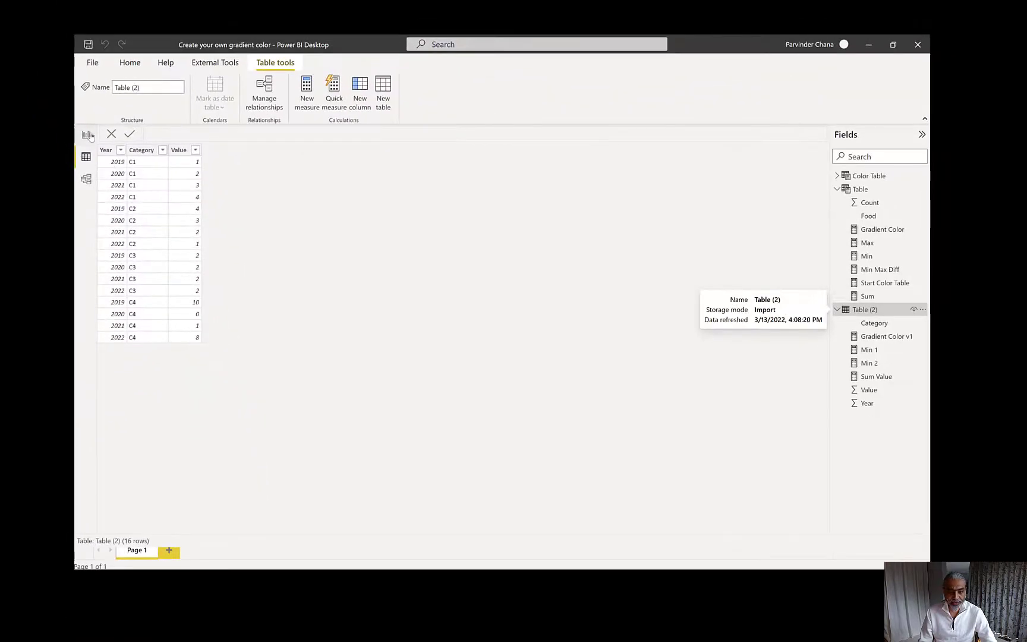
On the report page, move the matrix right and replace its Value field with the Sum Value measure.
click(87, 136)
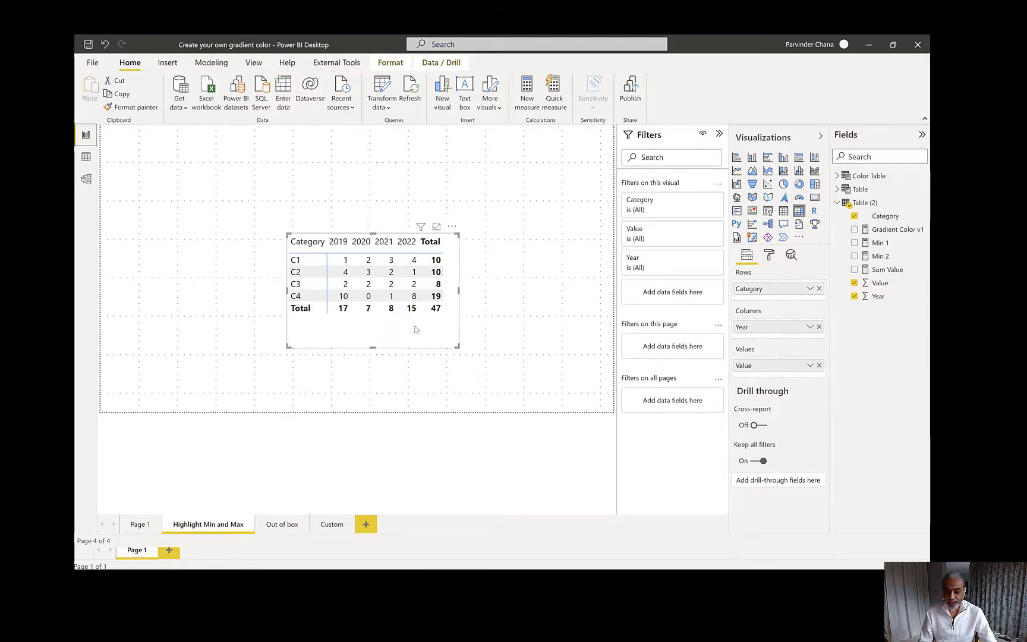
drag(473, 330, 539, 332)
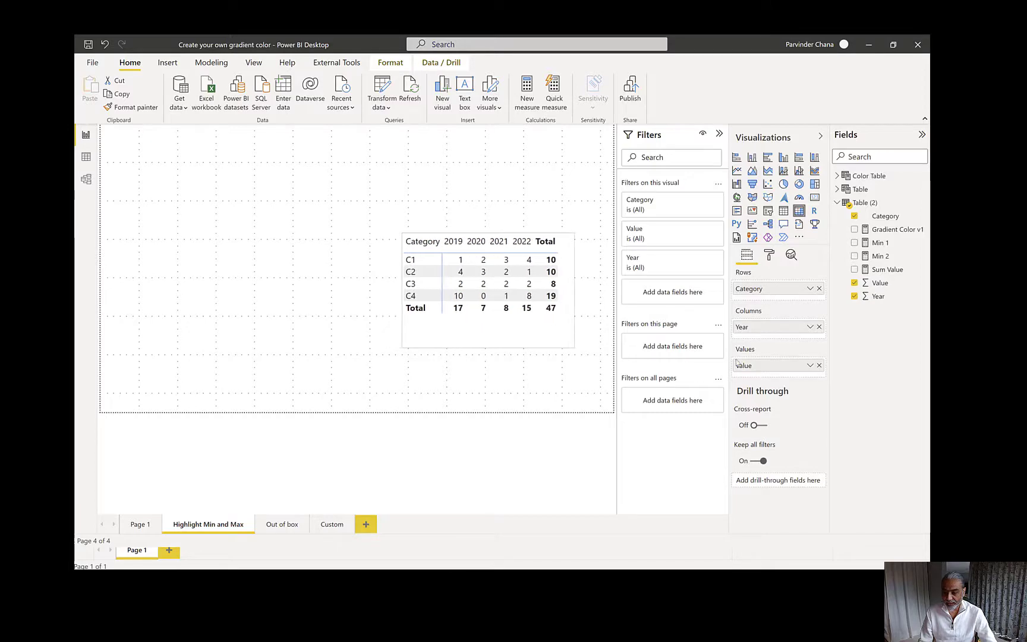
click(888, 269)
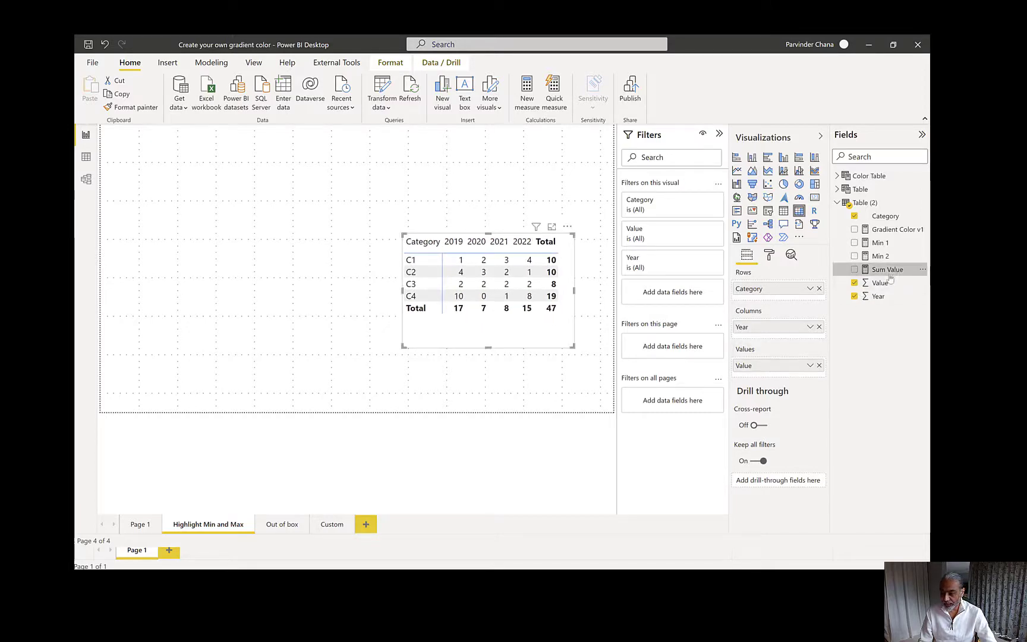
drag(878, 271, 809, 373)
click(818, 379)
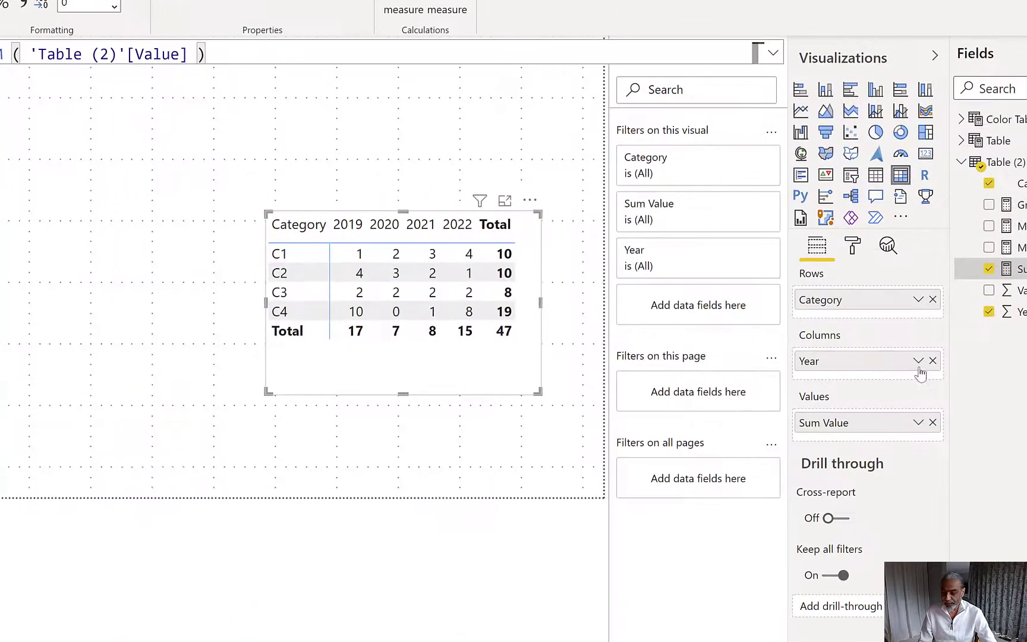
Give the matrix's Sum Value cells a Gradient background colour, shading them blue by value.
click(917, 423)
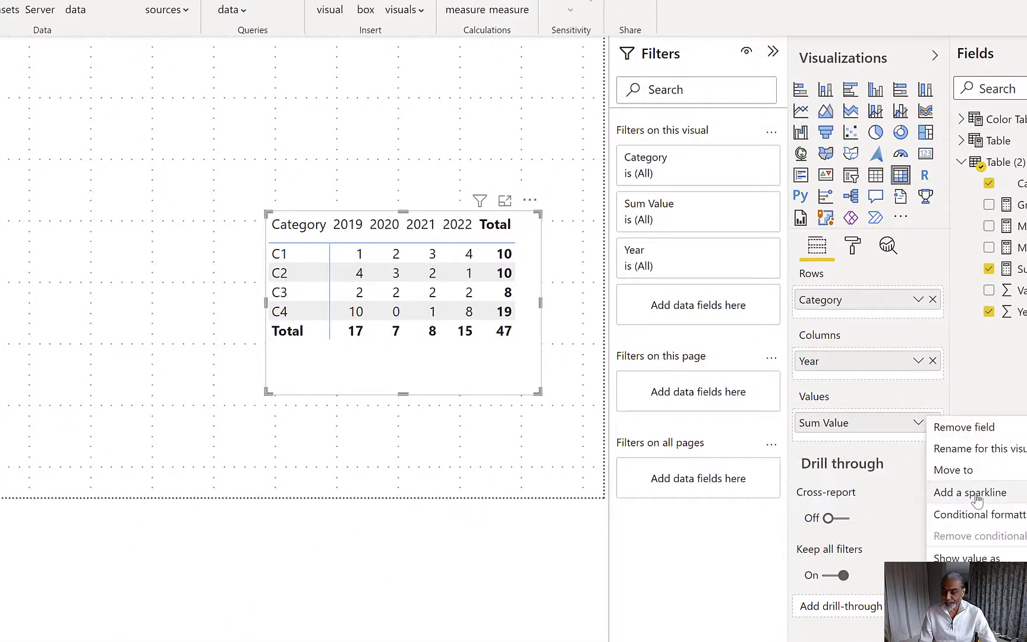
mouse_move(976, 514)
click(839, 518)
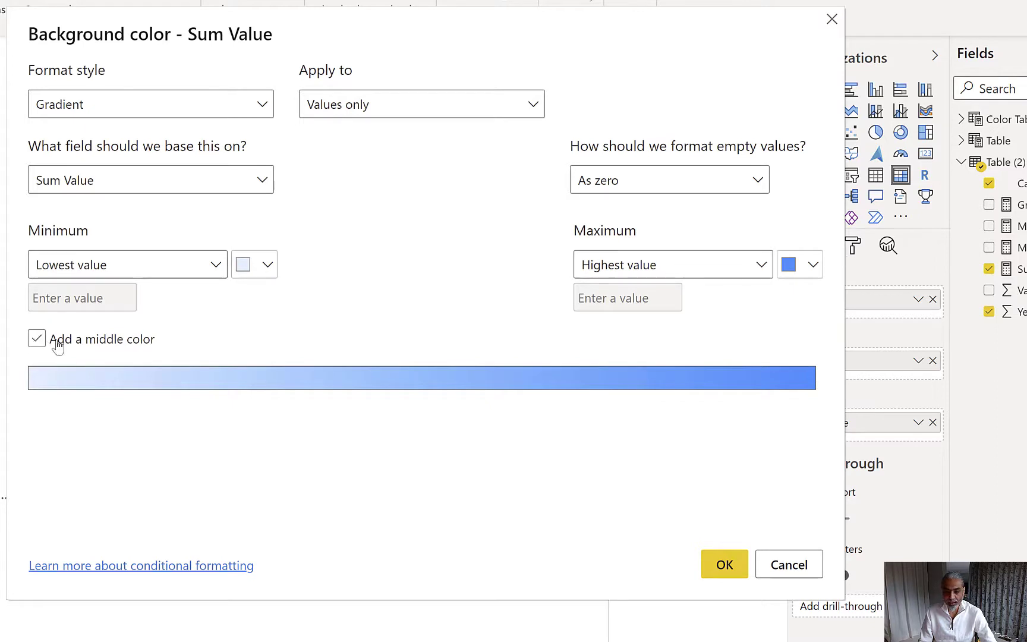
click(723, 564)
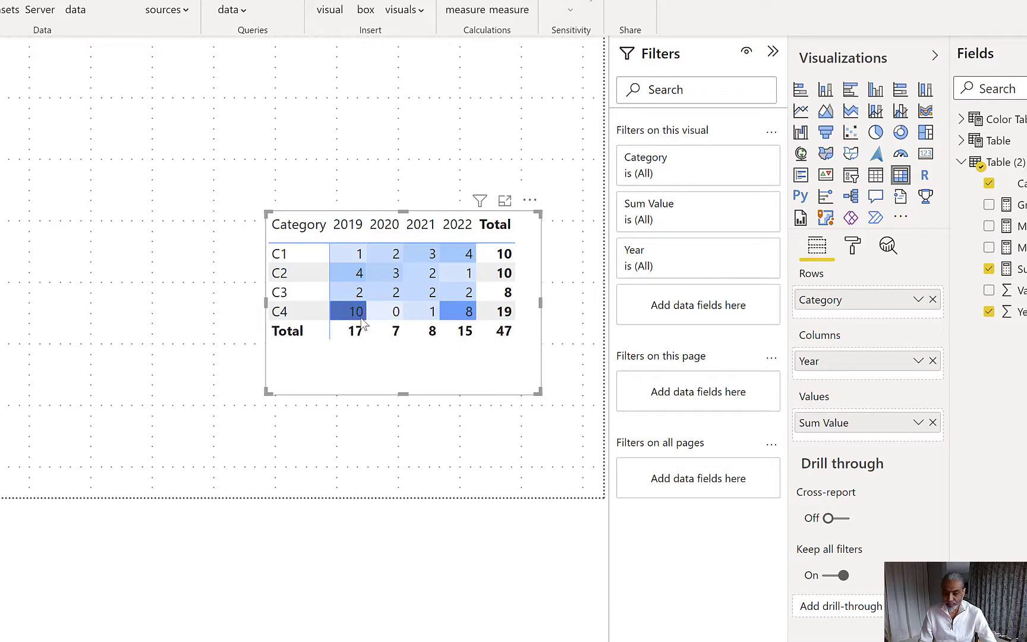
mouse_move(469, 321)
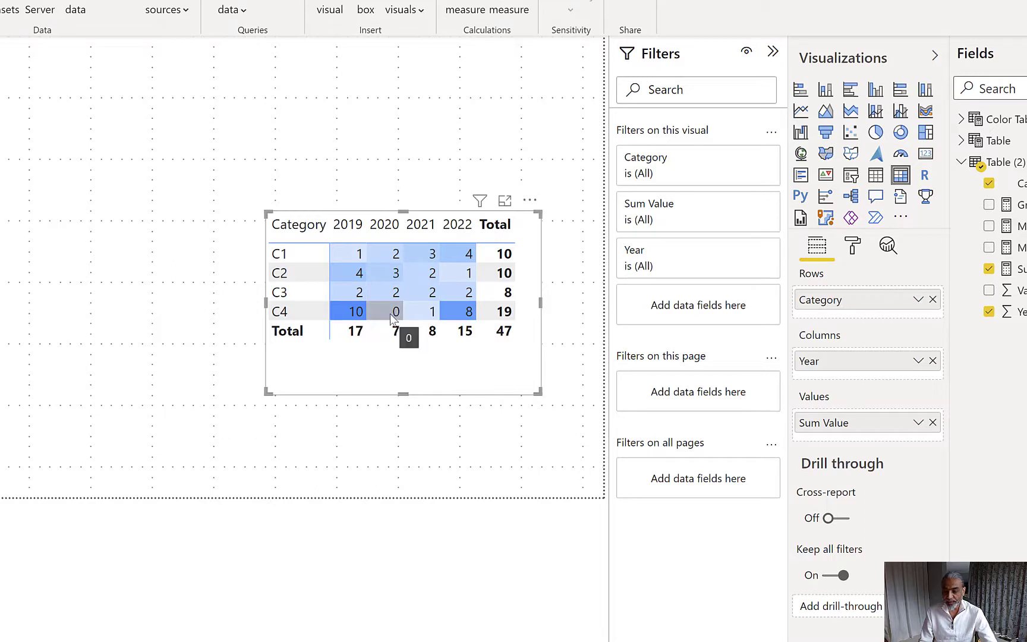
mouse_move(393, 279)
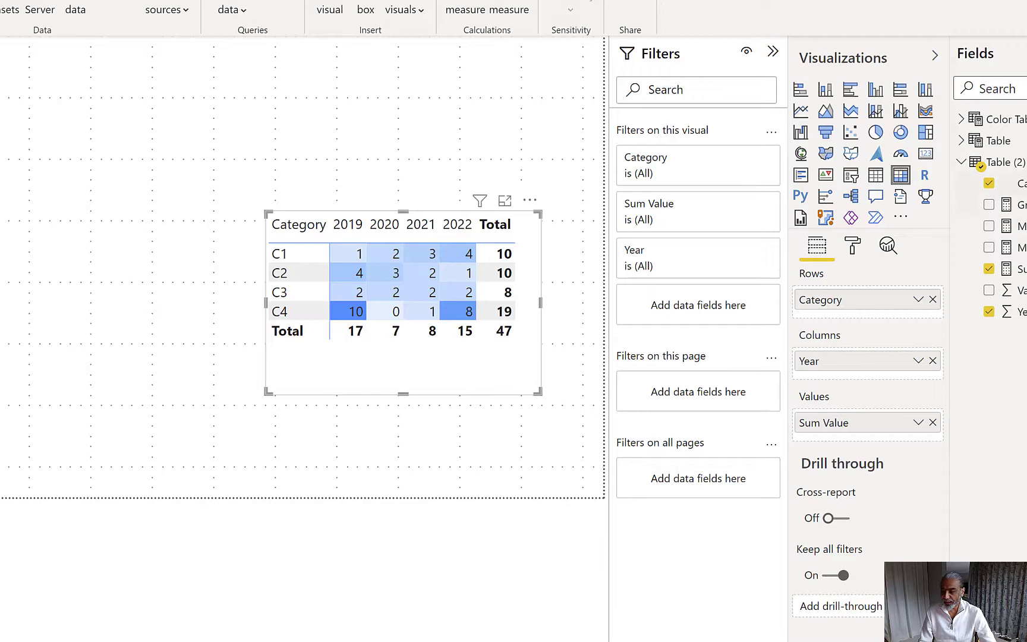
Start a My Color measure in Table (2) with VAR __minValue = MINX(ALLSELECTED('Table (2)'[Category]), [Sum Value]).
click(1013, 162)
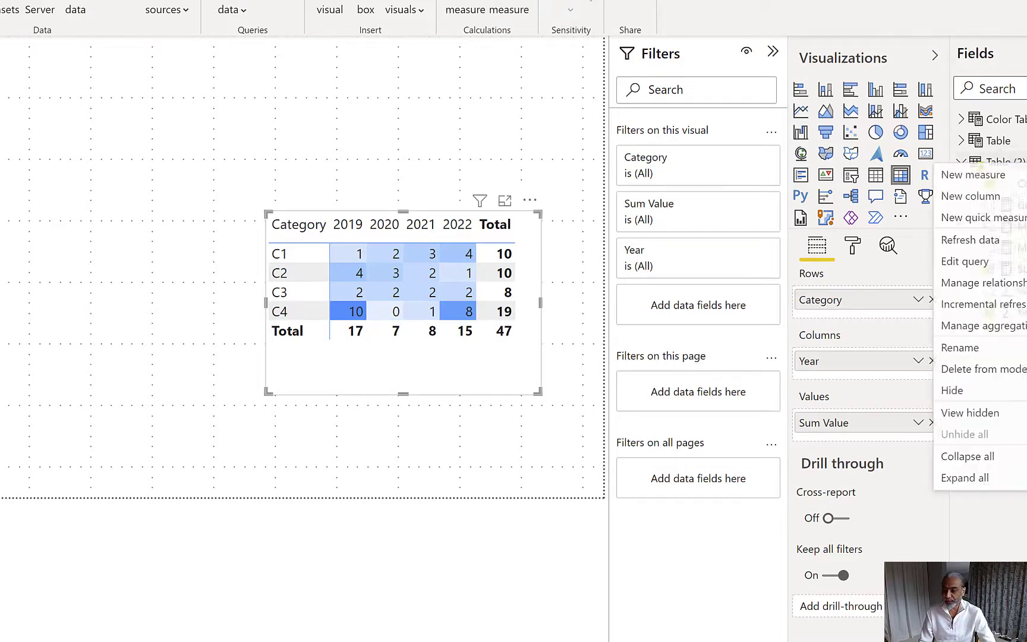
key(Escape)
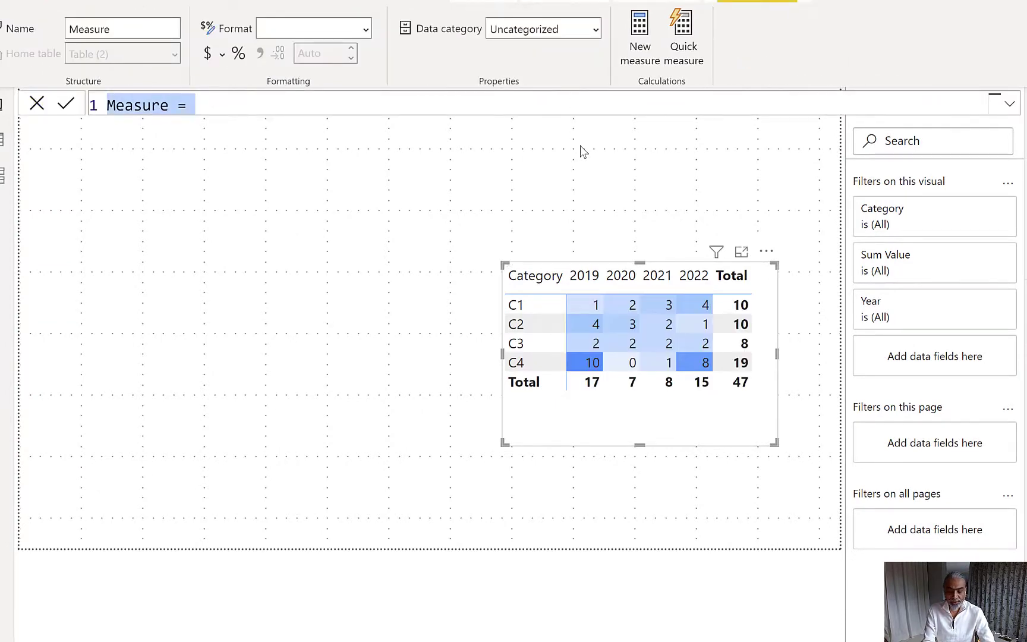
text(My Color)
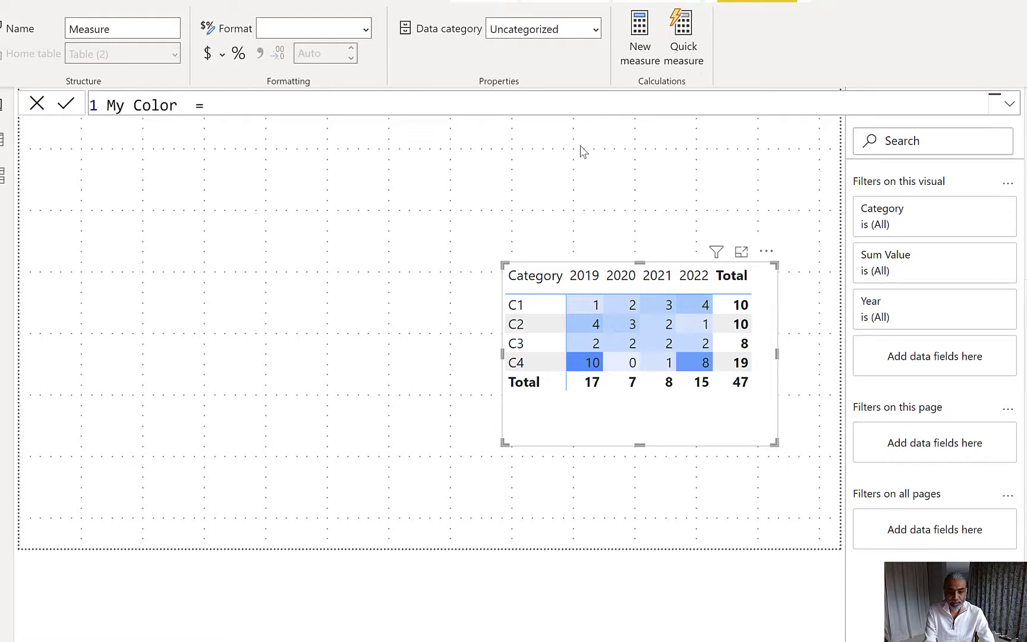
key(shift+Return)
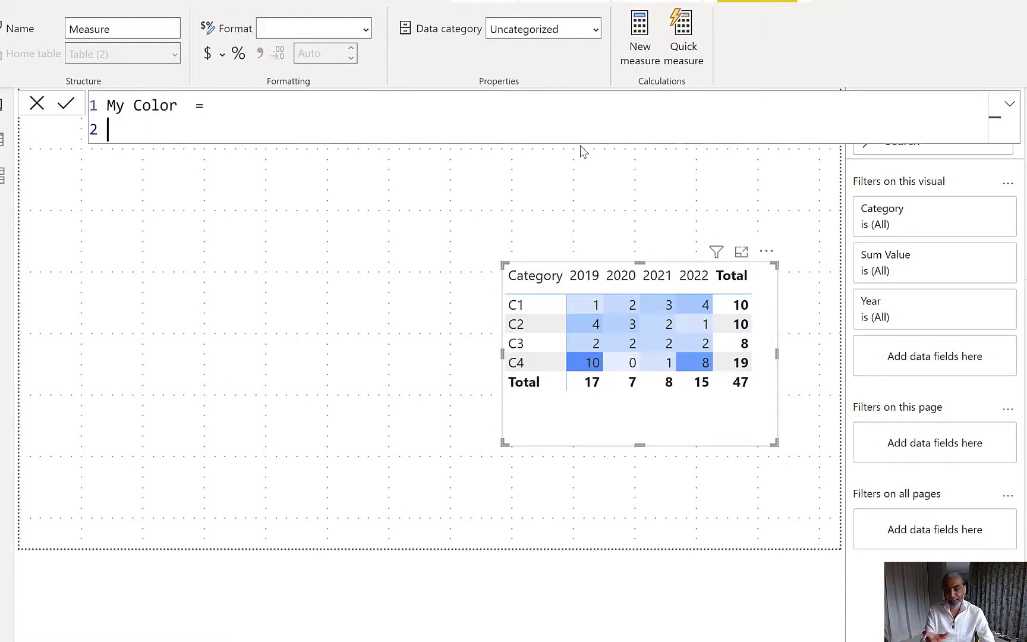
text(VAR __m)
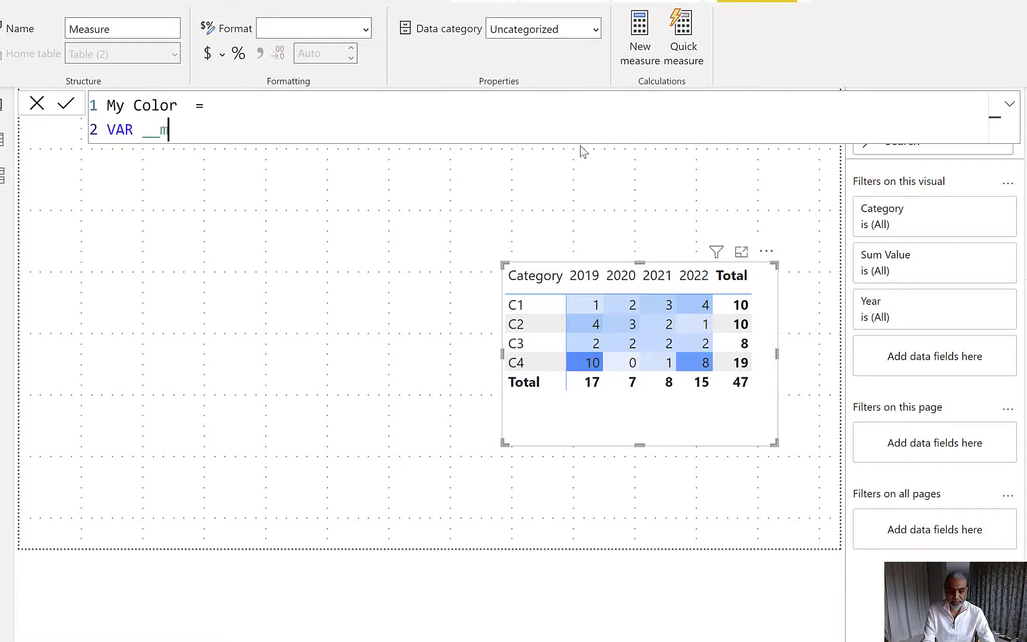
text(INX ( )
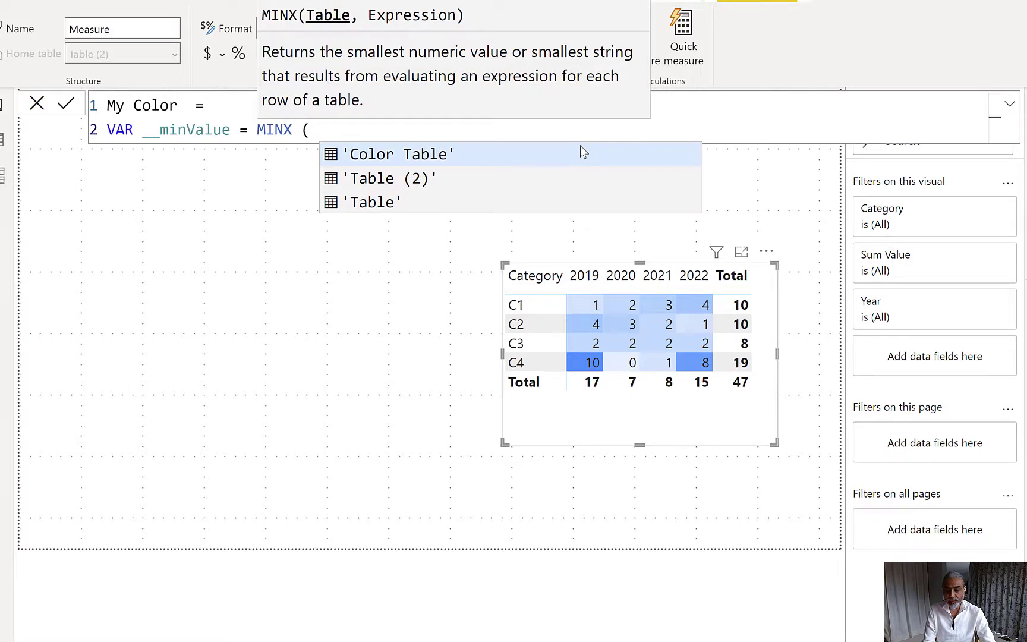
text(Tabl)
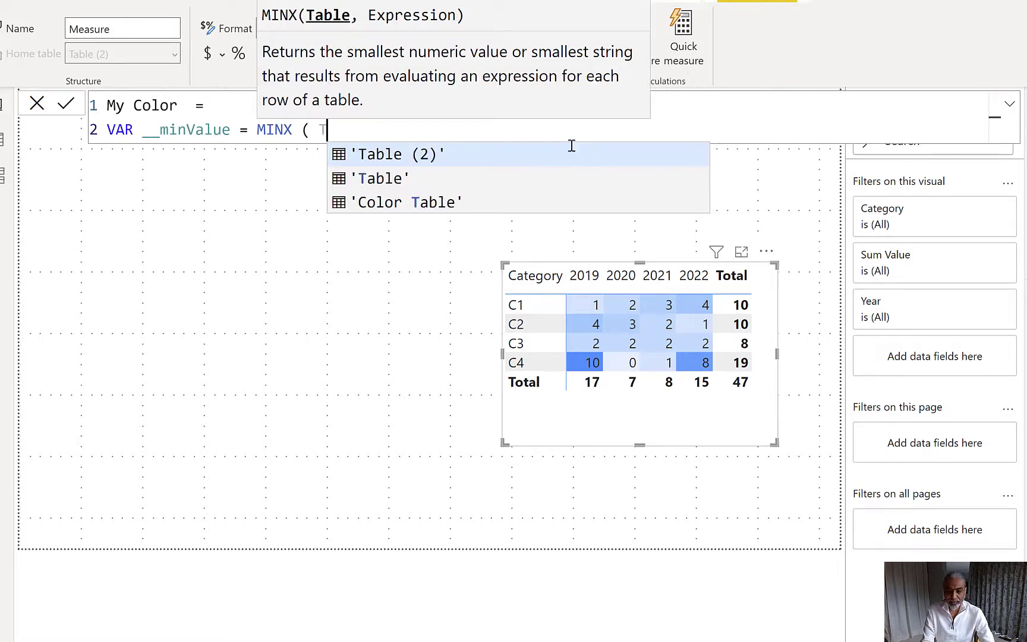
key(BackSpace)
key(BackSpace)
key(BackSpace)
key(BackSpace)
text(ALL)
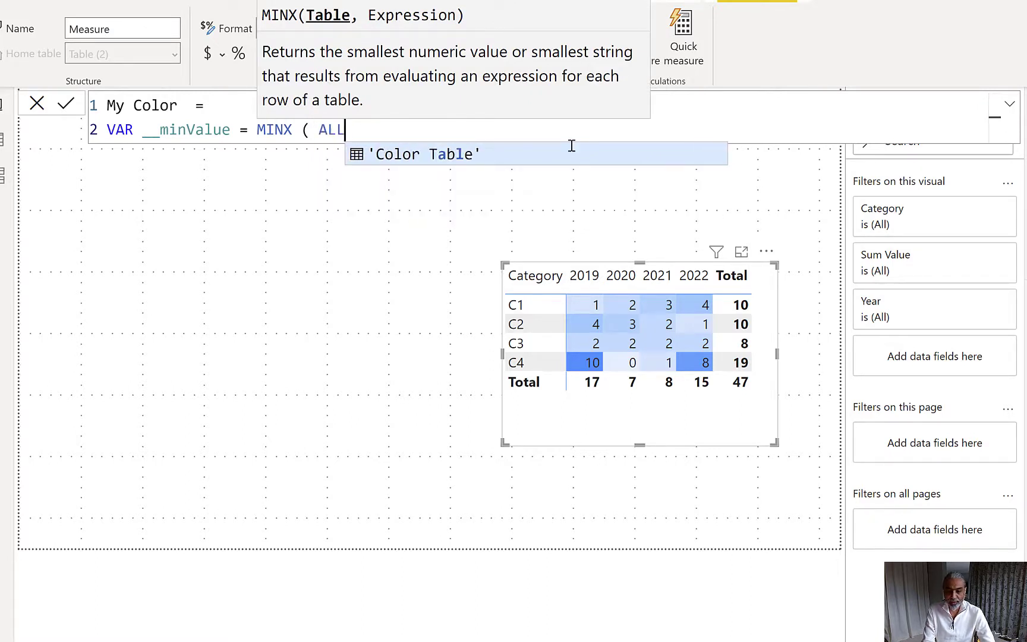
text(SELECTED ()
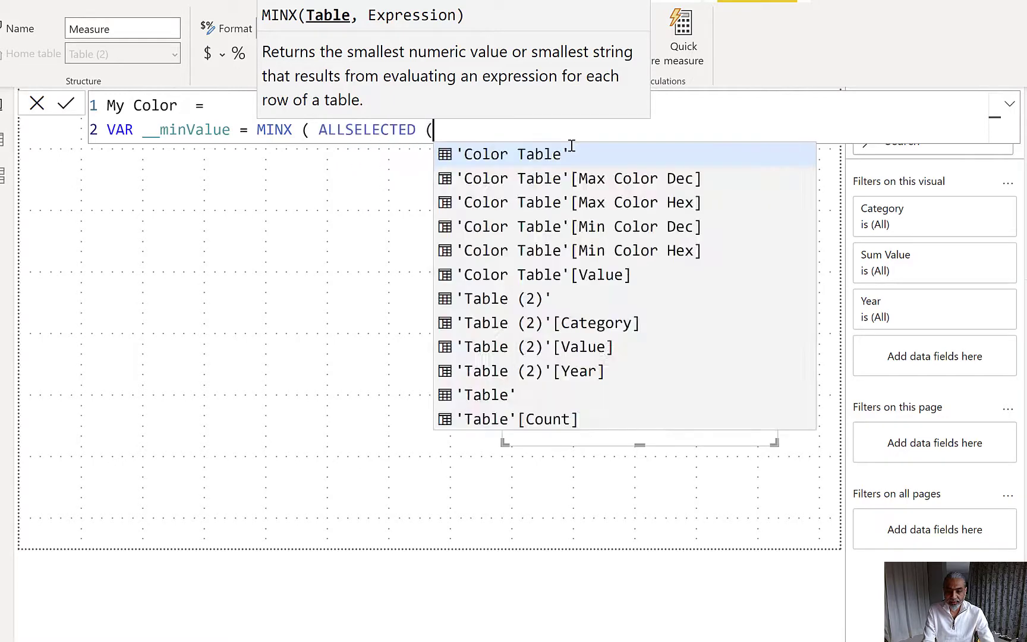
text( Table)
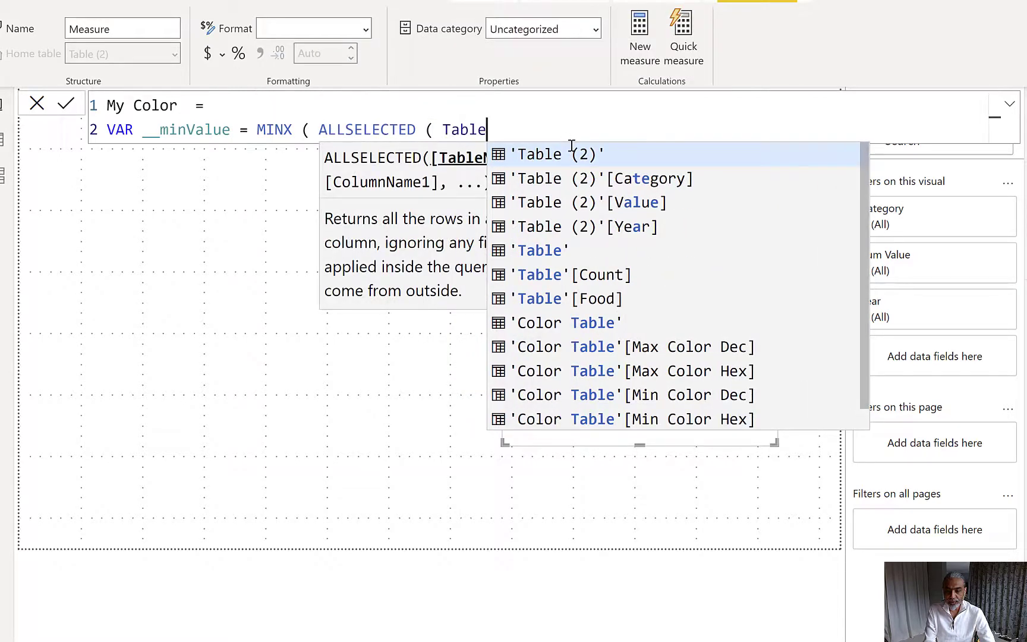
key(Tab)
text([)
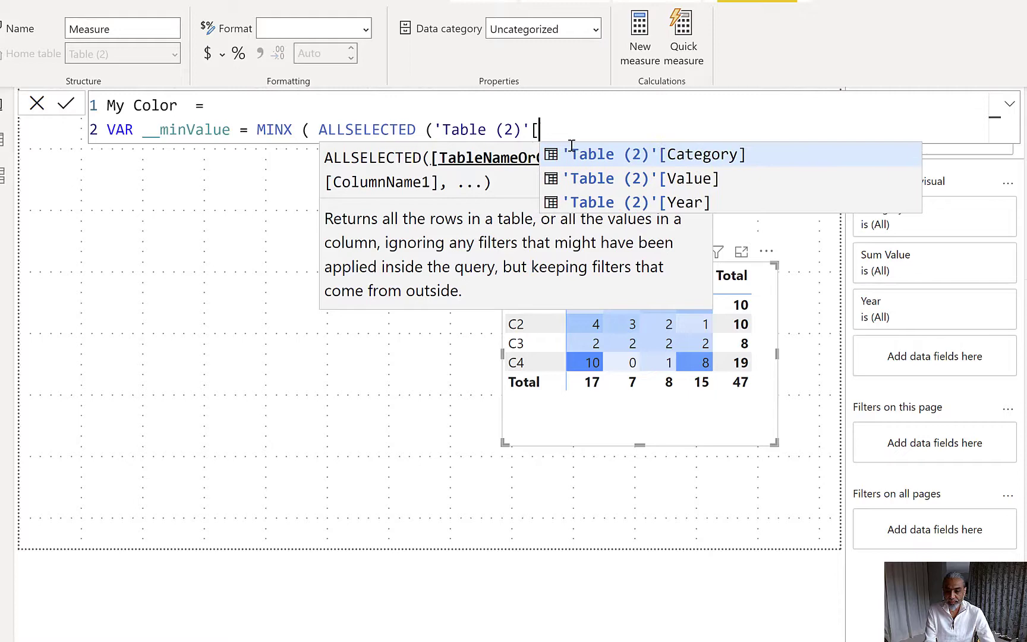
key(Tab)
text(), )
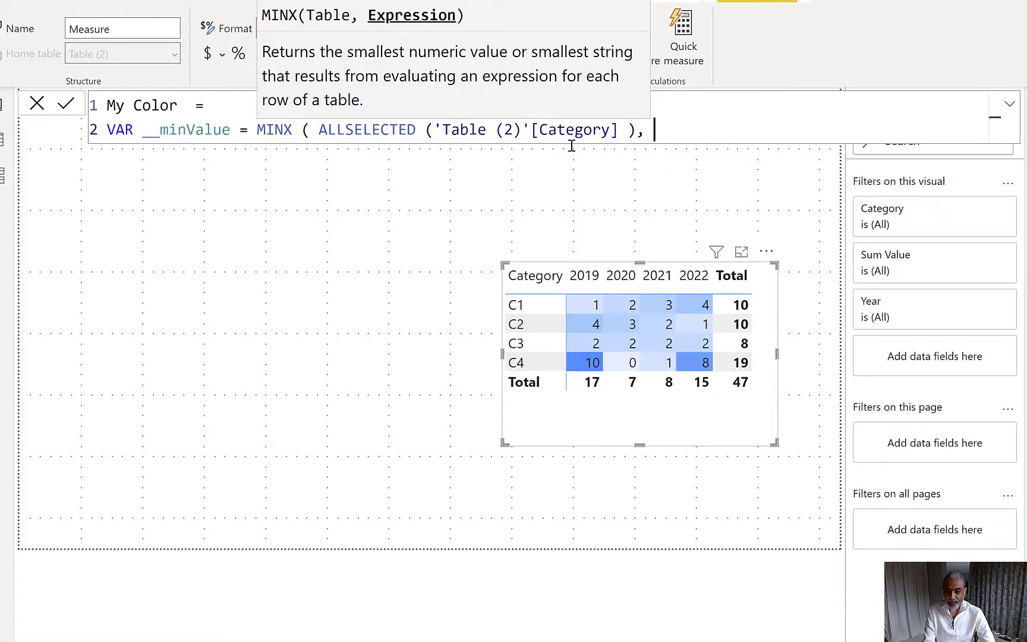
text([Sum)
key(Tab)
text())
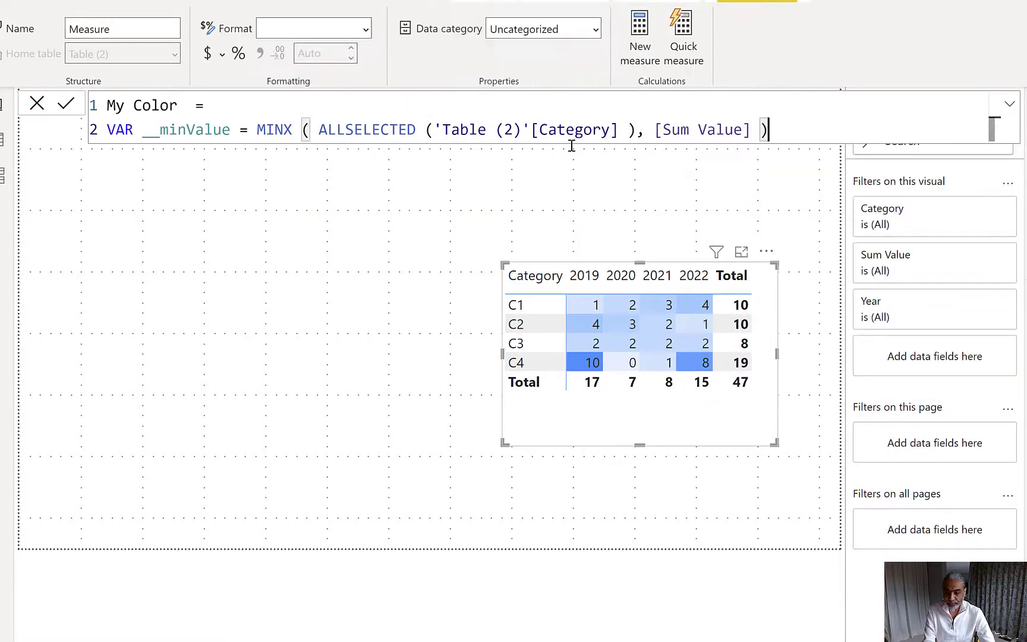
End the formula with RETURN __minValue and commit the My Color measure.
key(shift+Return)
text(RETURN __i)
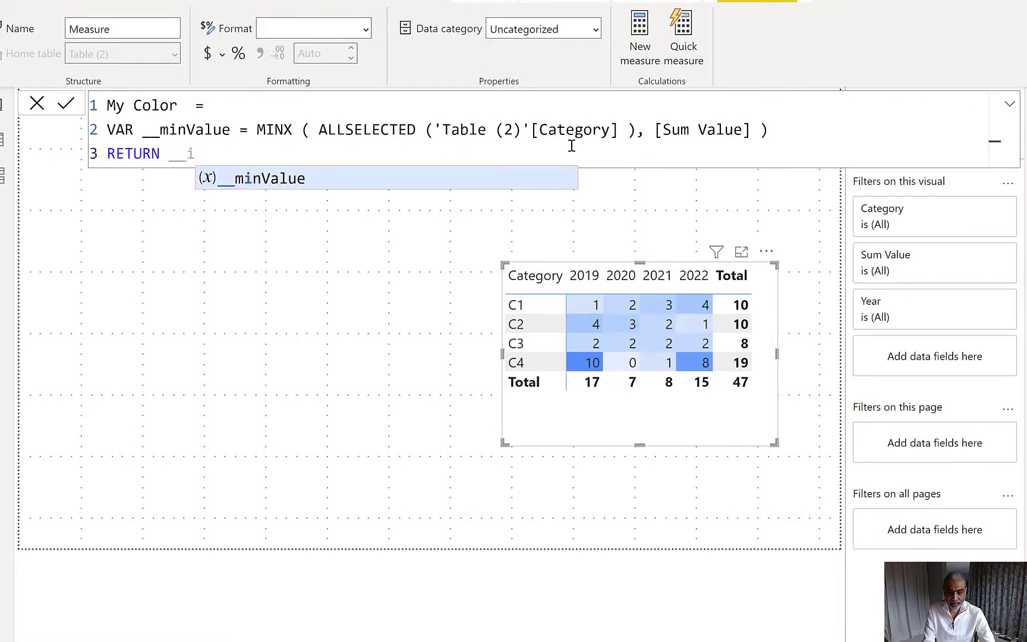
key(BackSpace)
text(minValue)
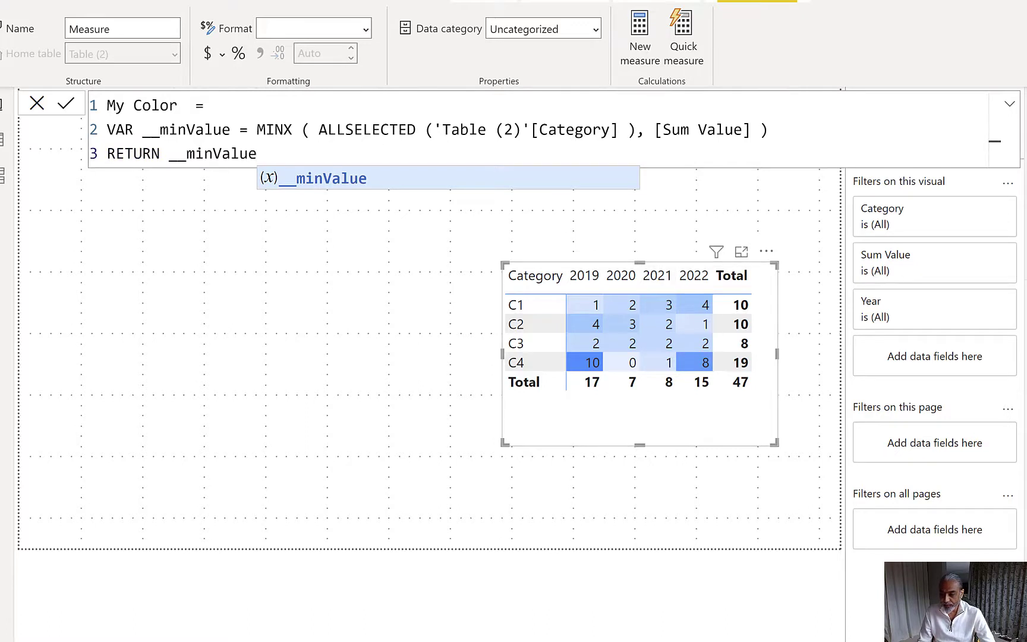
key(Escape)
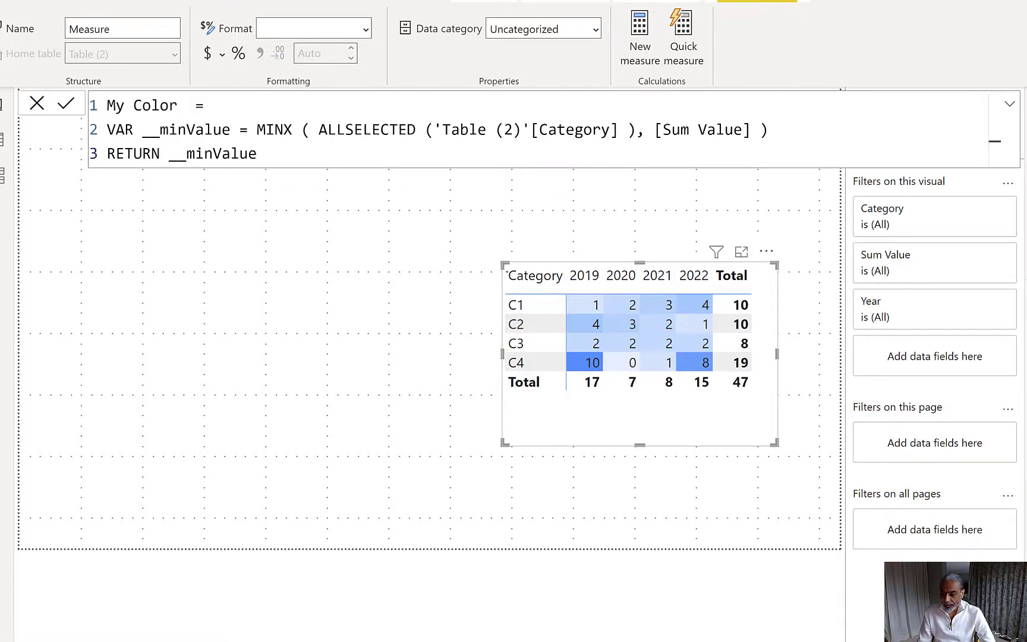
key(Return)
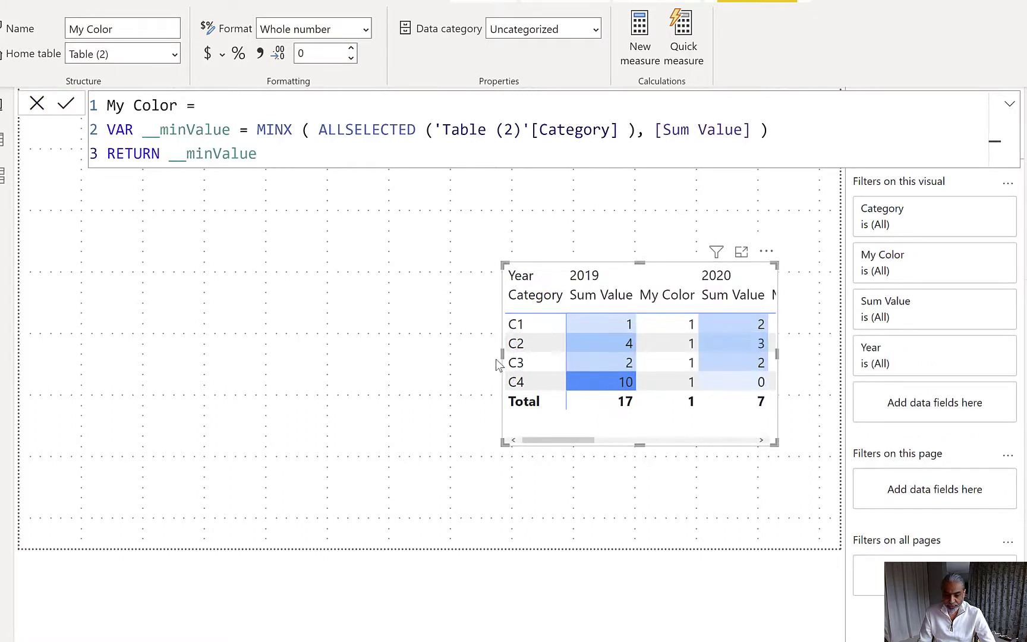
Widen the matrix to show all years, then review the MINX arguments and select line 2.
drag(502, 353, 53, 361)
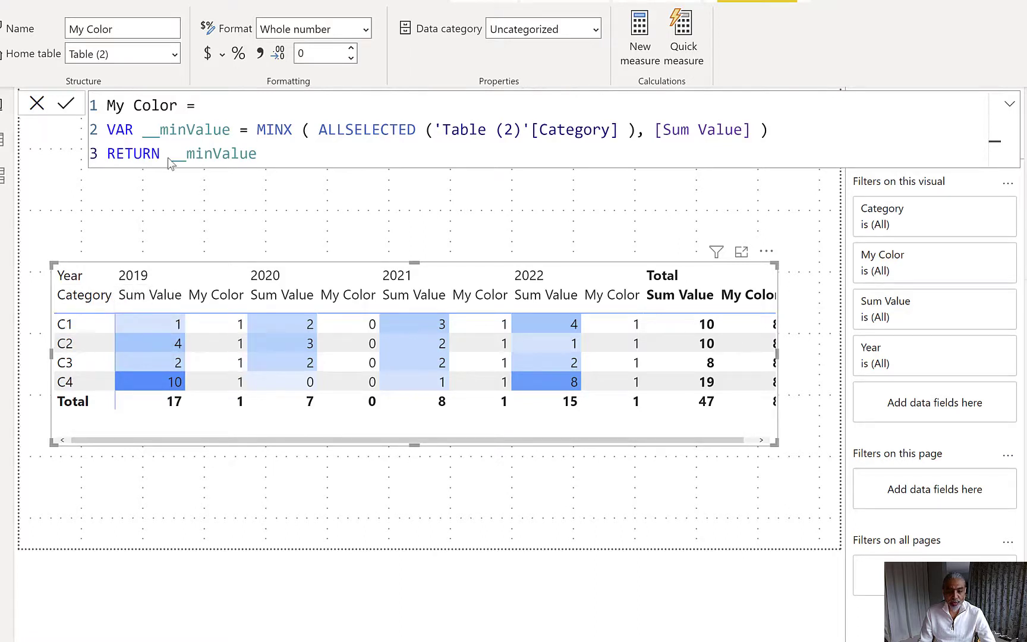
drag(315, 130, 617, 138)
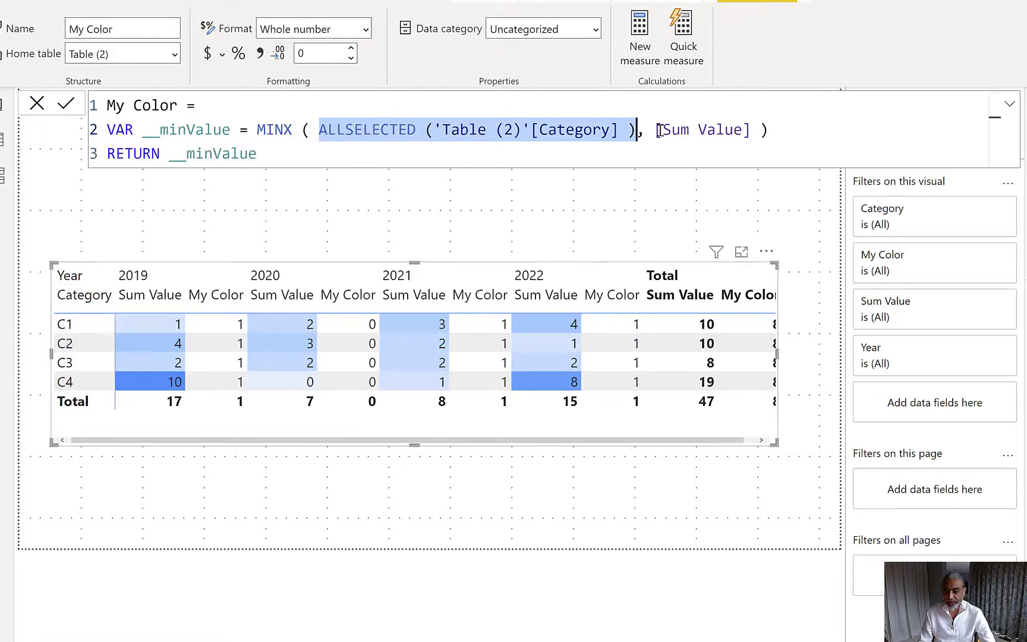
drag(656, 130, 761, 131)
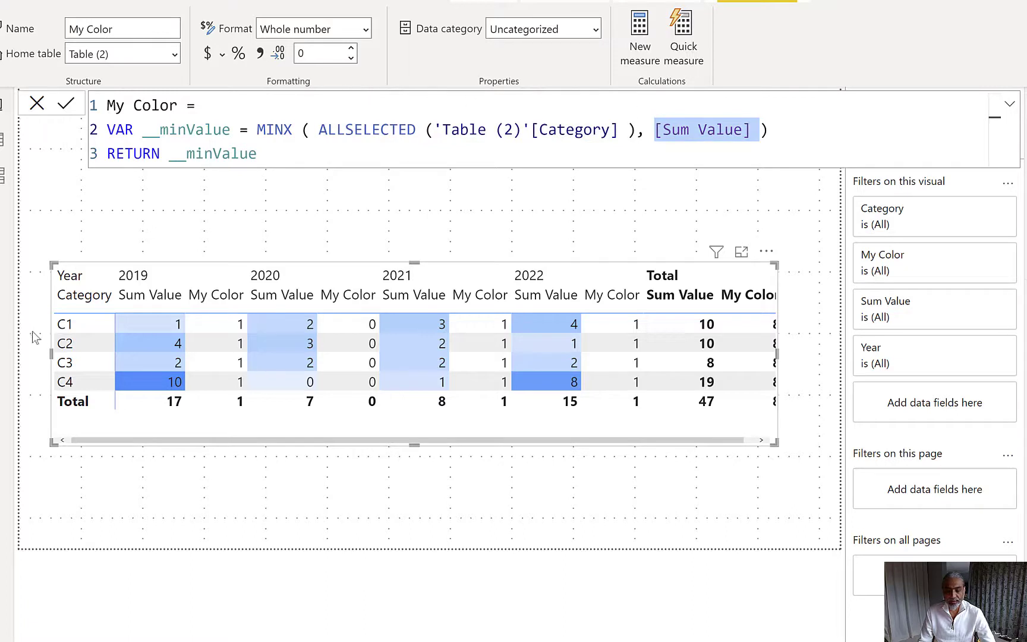
click(292, 130)
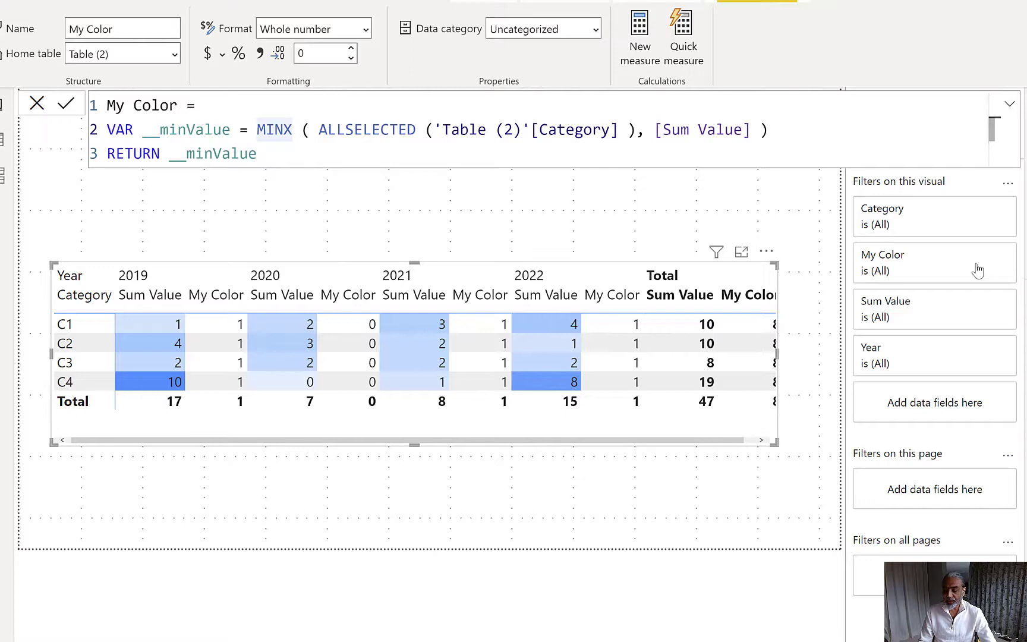
drag(808, 130, 104, 137)
Duplicate the variable line as __maxValue using MAXX, return __maxValue, and commit to test it.
key(ctrl+c)
click(800, 131)
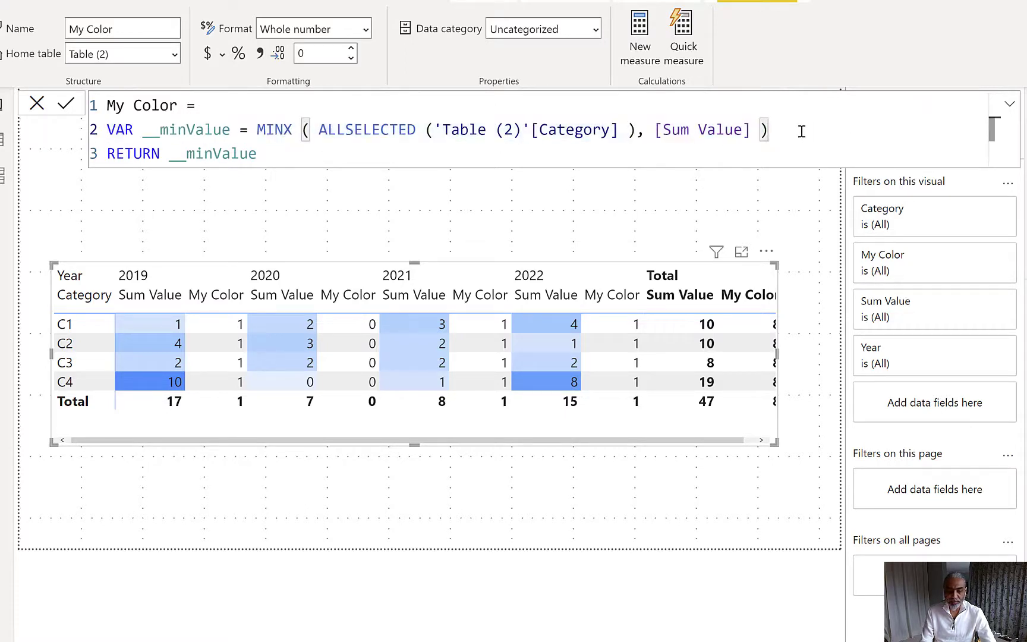
key(shift+Return)
key(ctrl+v)
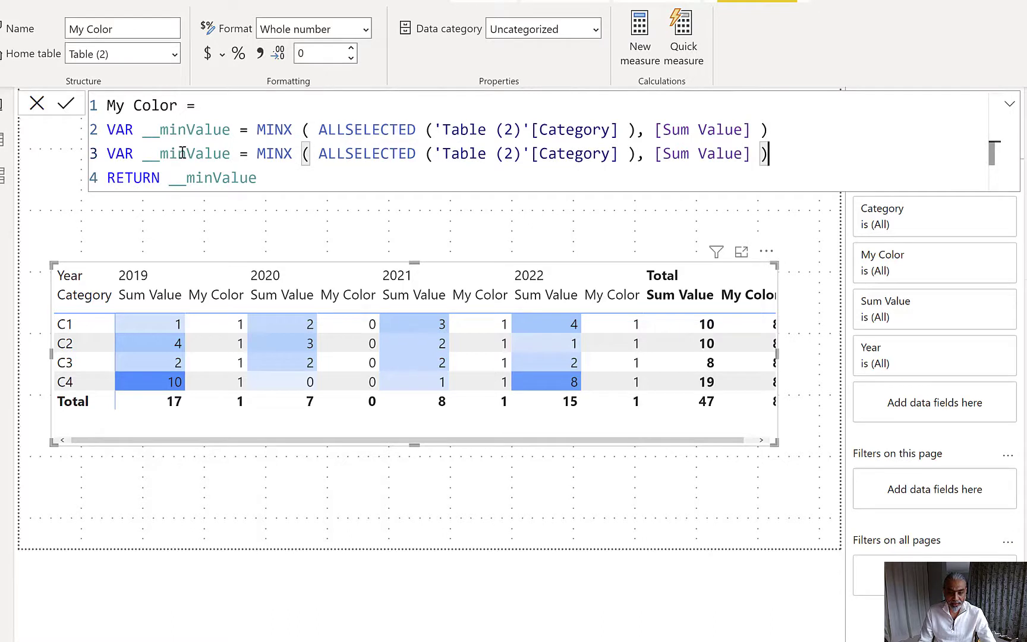
drag(169, 154, 187, 154)
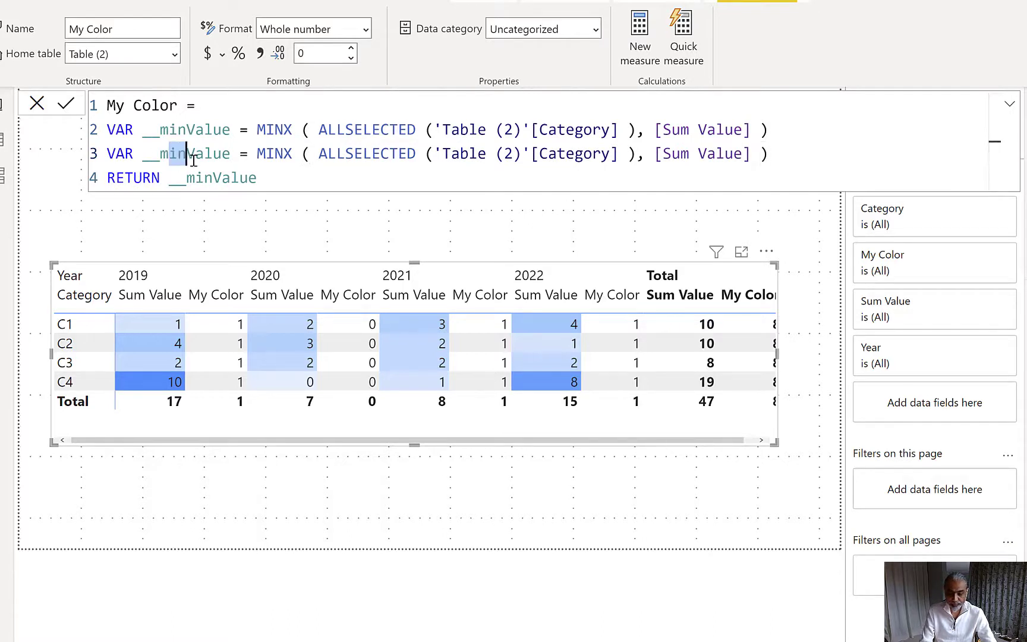
text(ax)
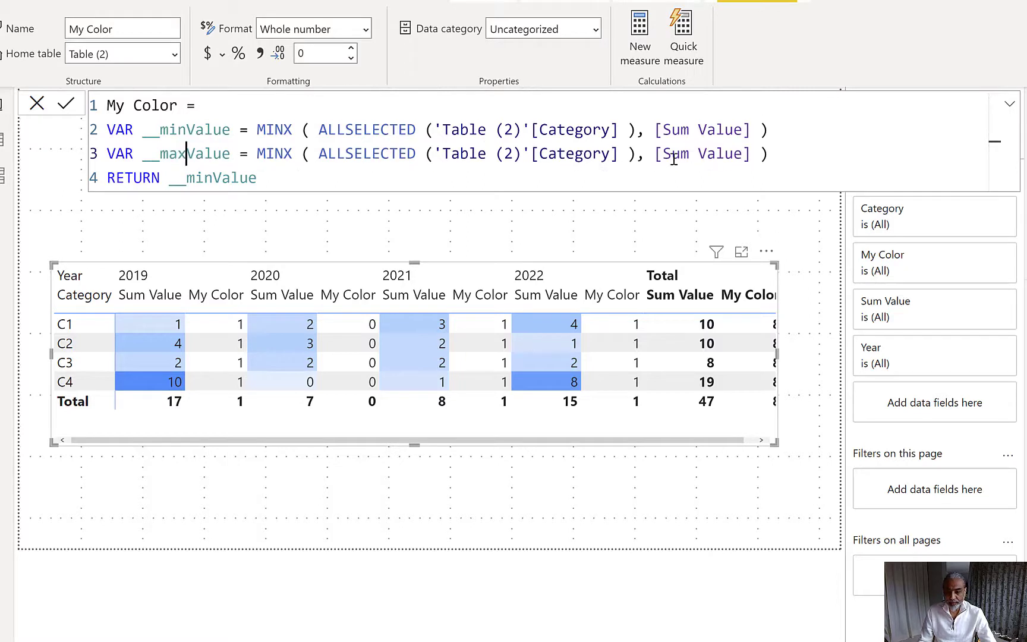
double_click(273, 154)
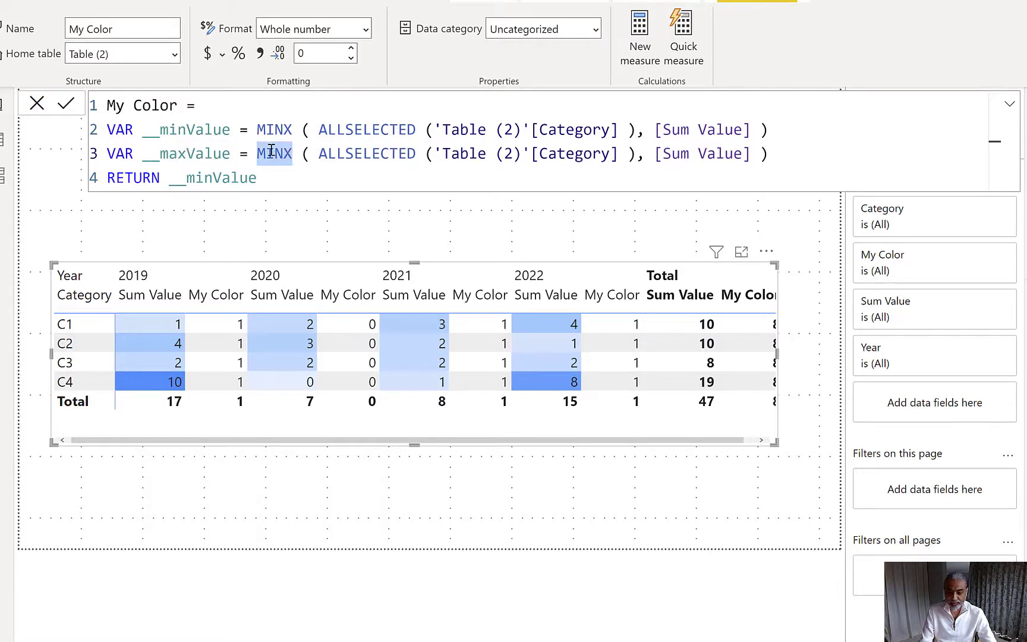
text(MAX)
double_click(202, 155)
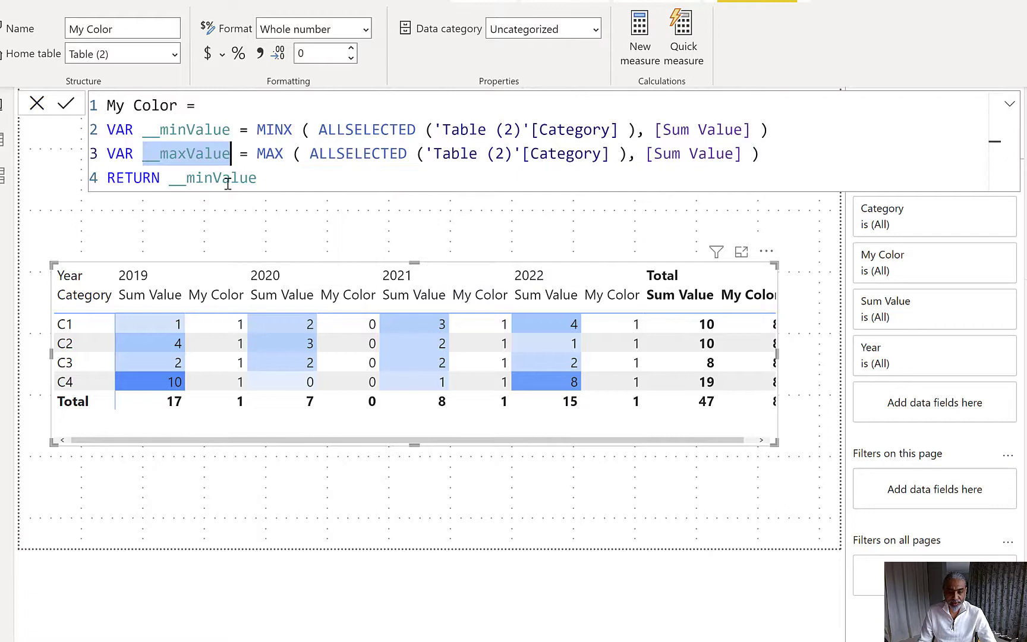
double_click(227, 179)
key(ctrl+v)
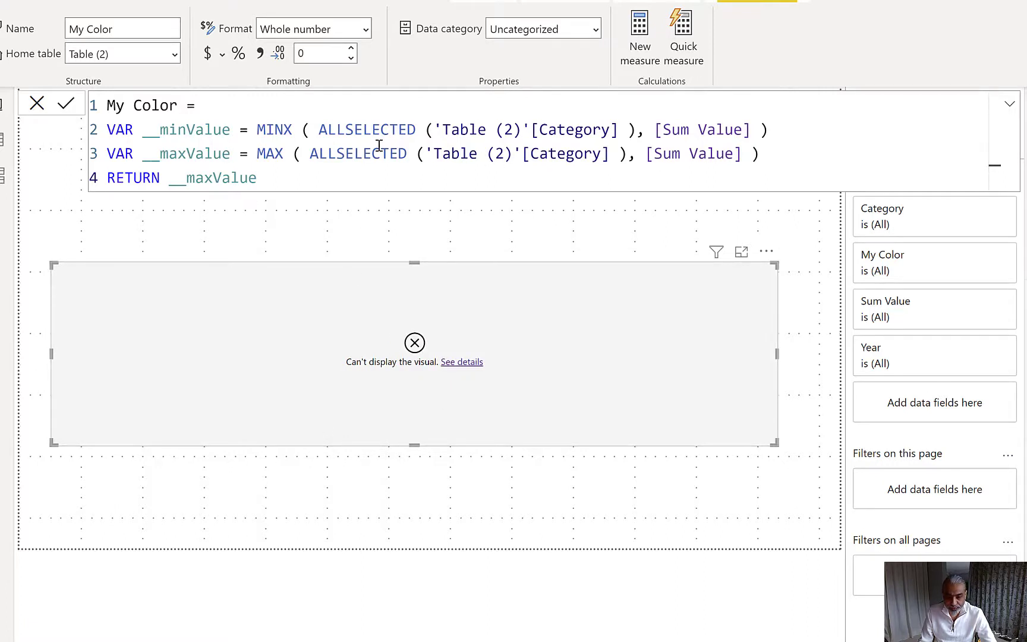
click(284, 153)
text(X)
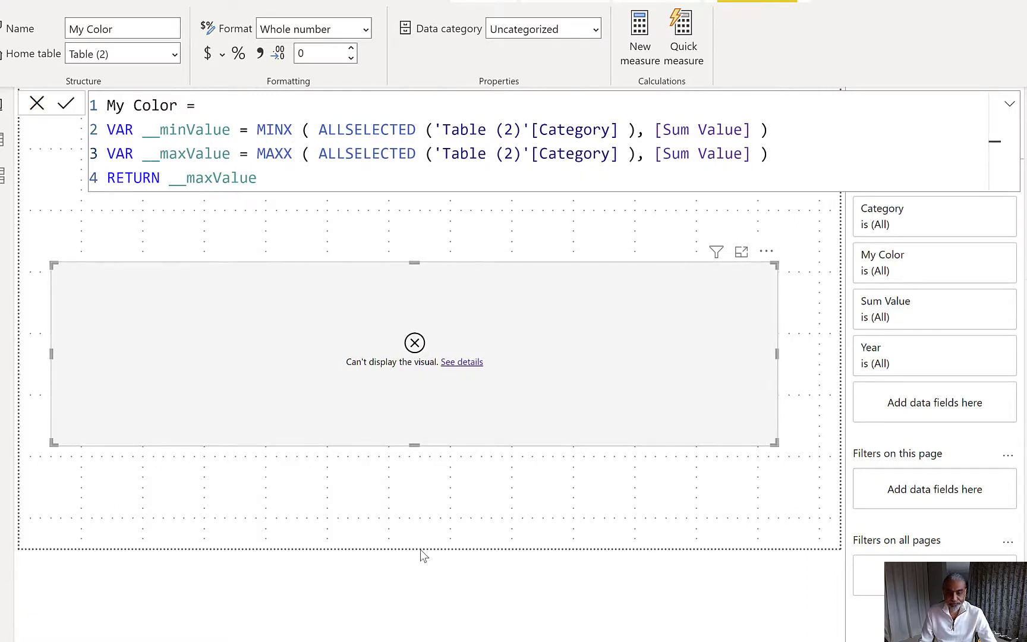
click(419, 542)
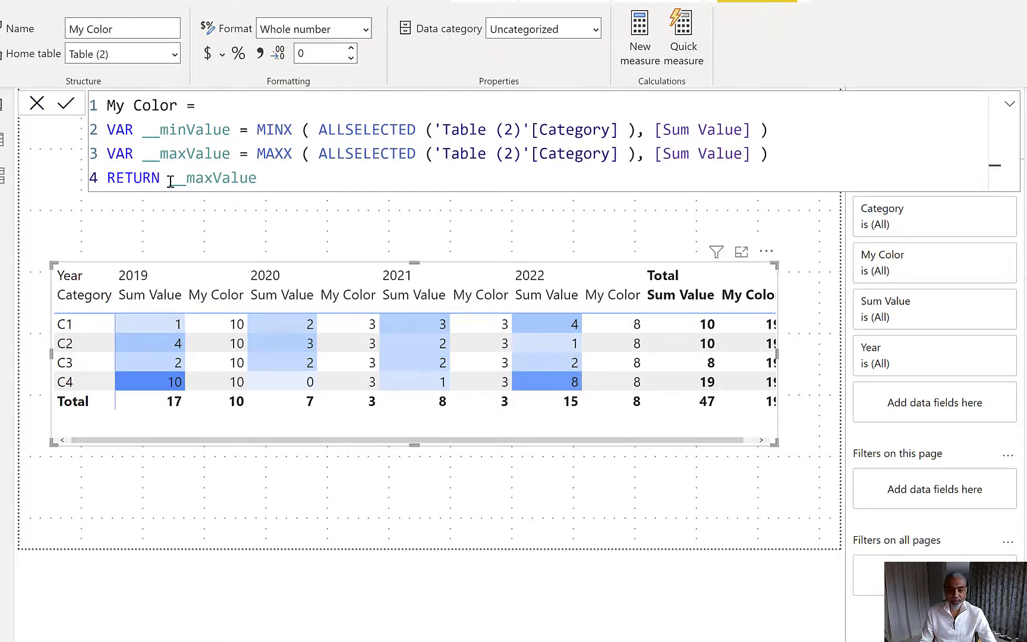
Clear the RETURN value and start a VAR __sumValue = [Sum Value] line above it.
drag(171, 182, 350, 179)
key(BackSpace)
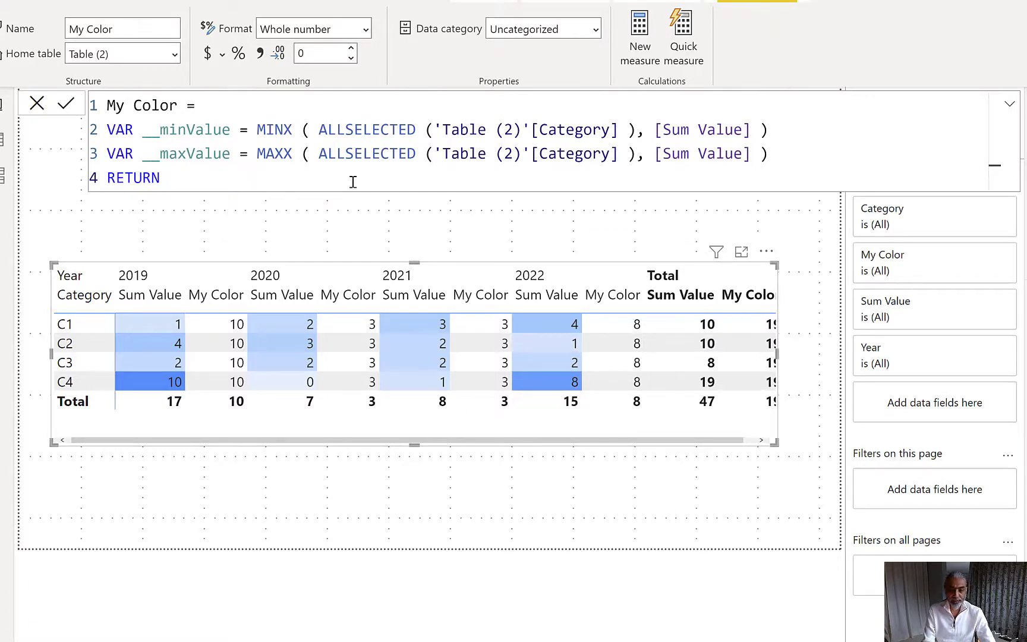
key(shift+Return)
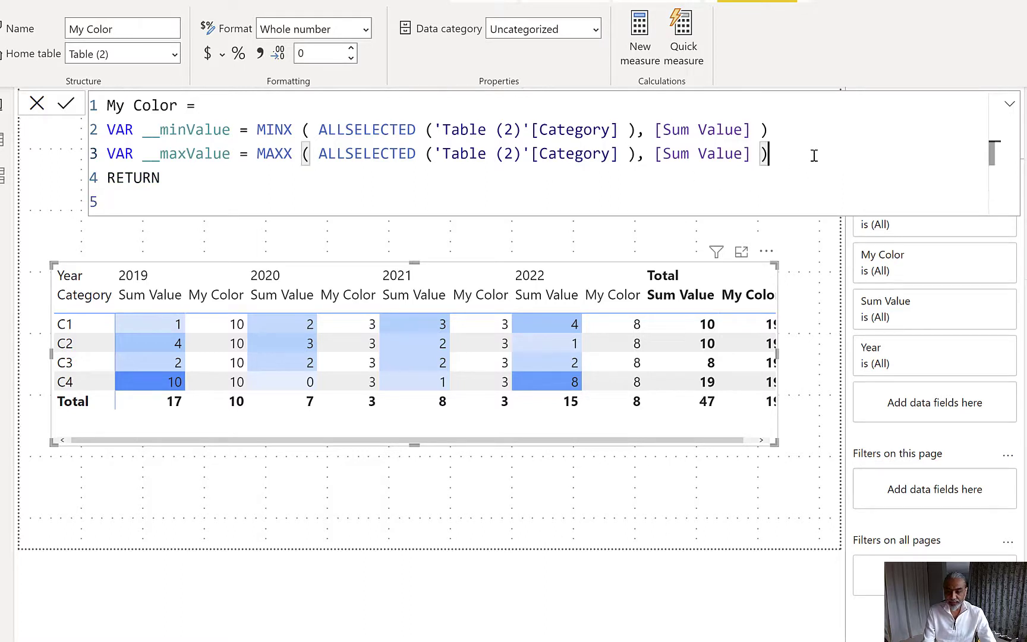
key(Up)
key(shift+Return)
key(Up)
text(VAR __sumV)
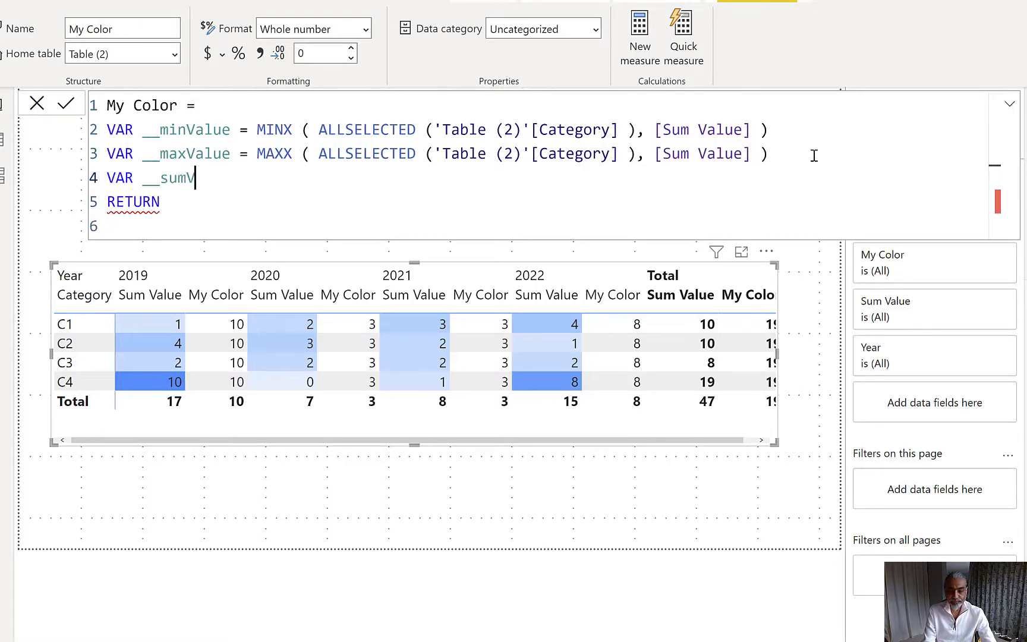
text(alue = [Su)
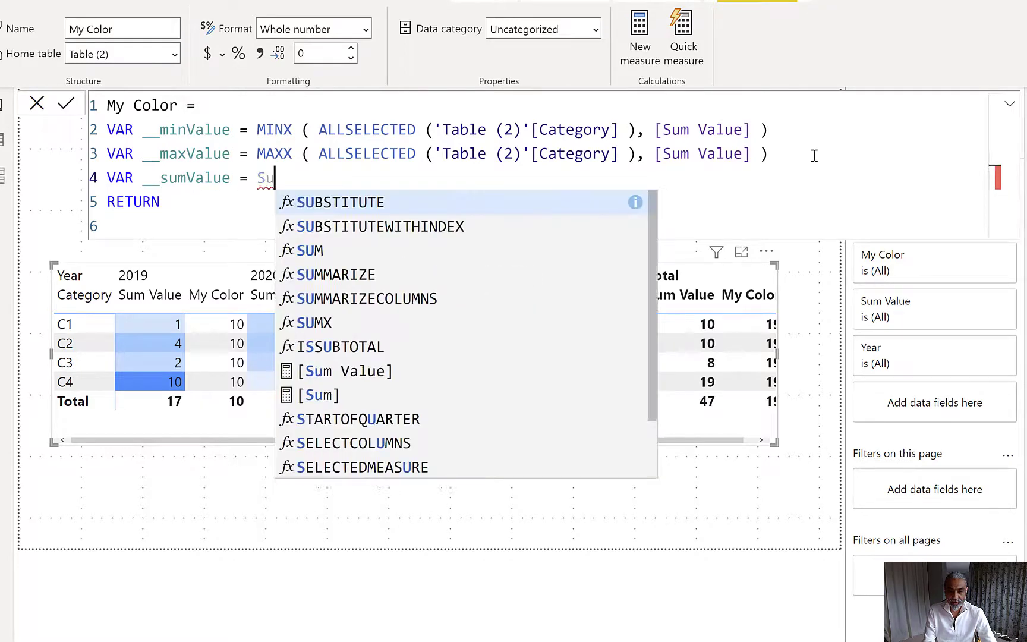
Complete __sumValue = [Sum Value] and begin the return as SWITCH(TRUE(), ...).
key(BackSpace)
key(BackSpace)
text([Sum)
key(Tab)
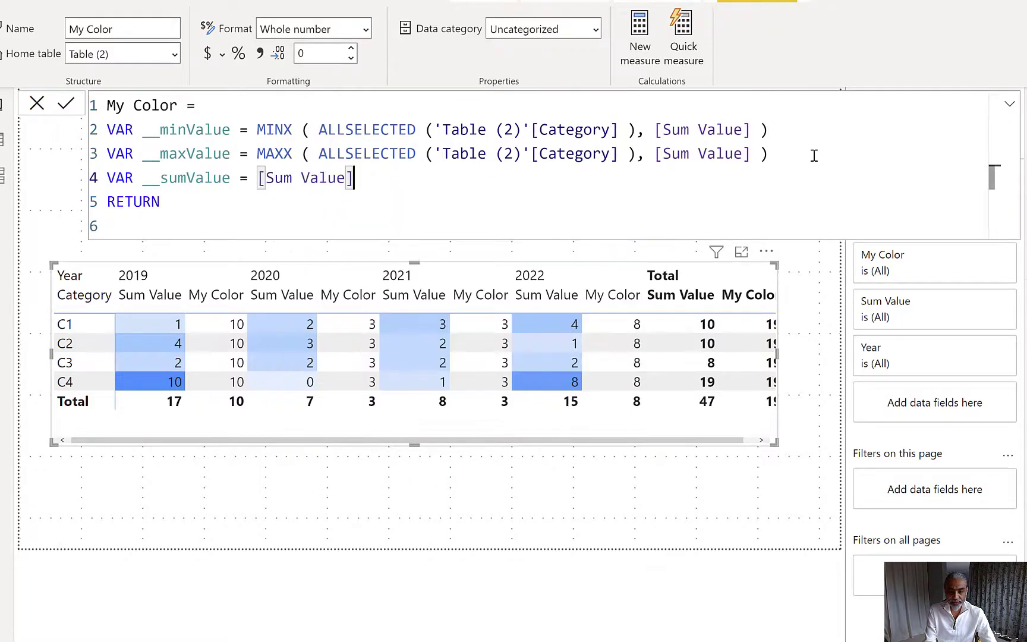
key(Down)
key(Down)
text(SW)
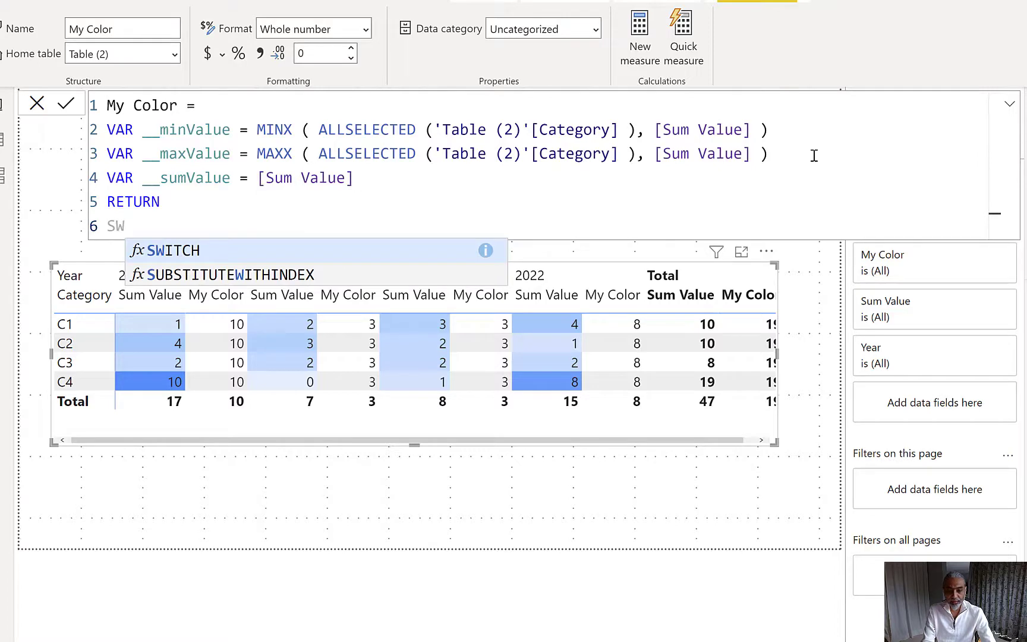
text(ITCH ()
key(Return)
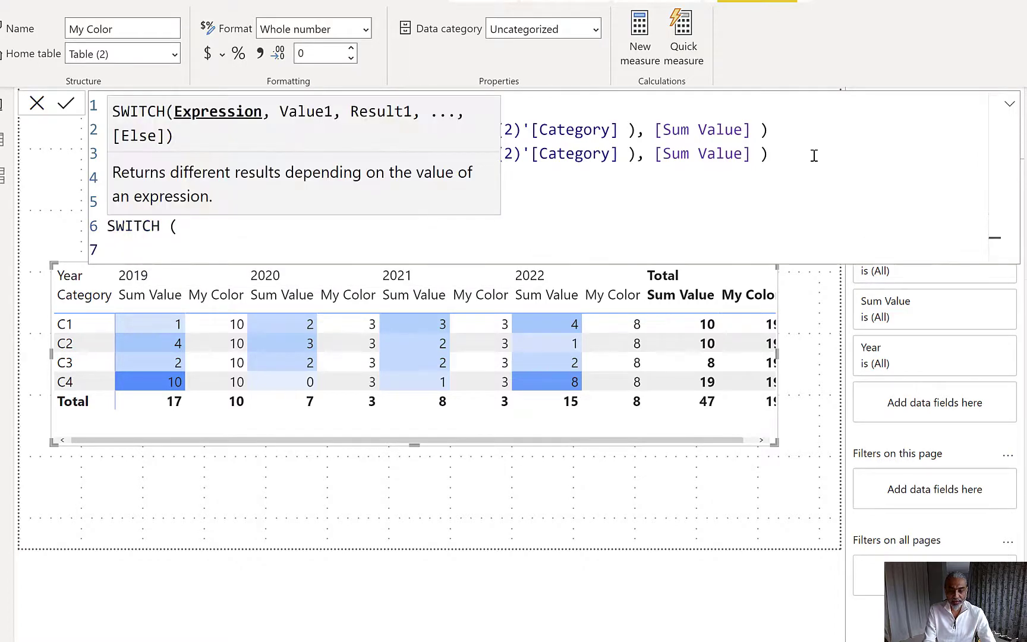
text([Su)
key(BackSpace)
key(BackSpace)
key(BackSpace)
text(_)
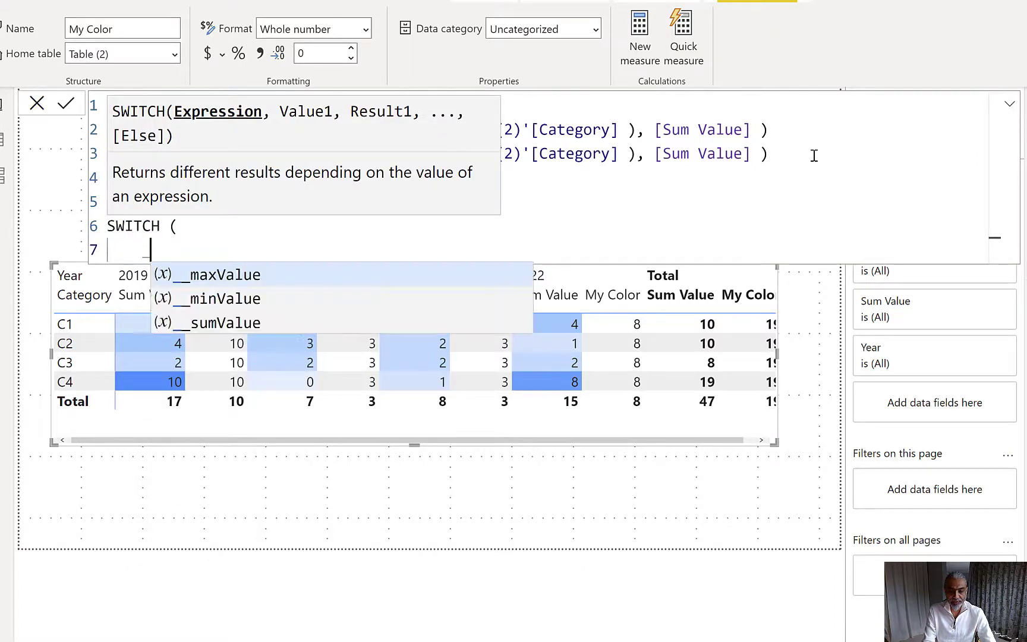
text(_sumValue,)
key(Return)
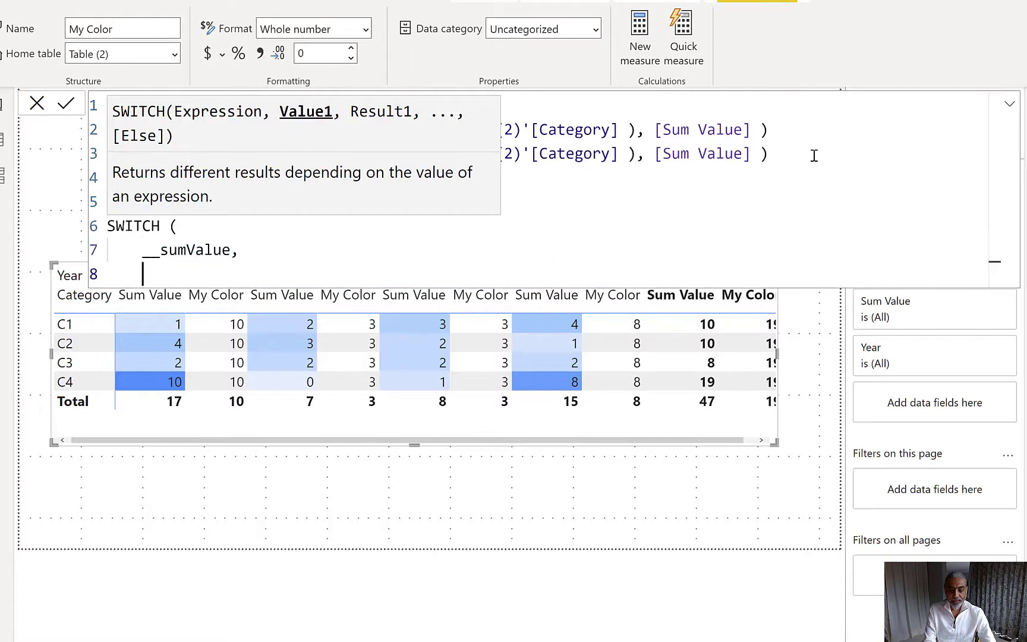
text([Sum Value])
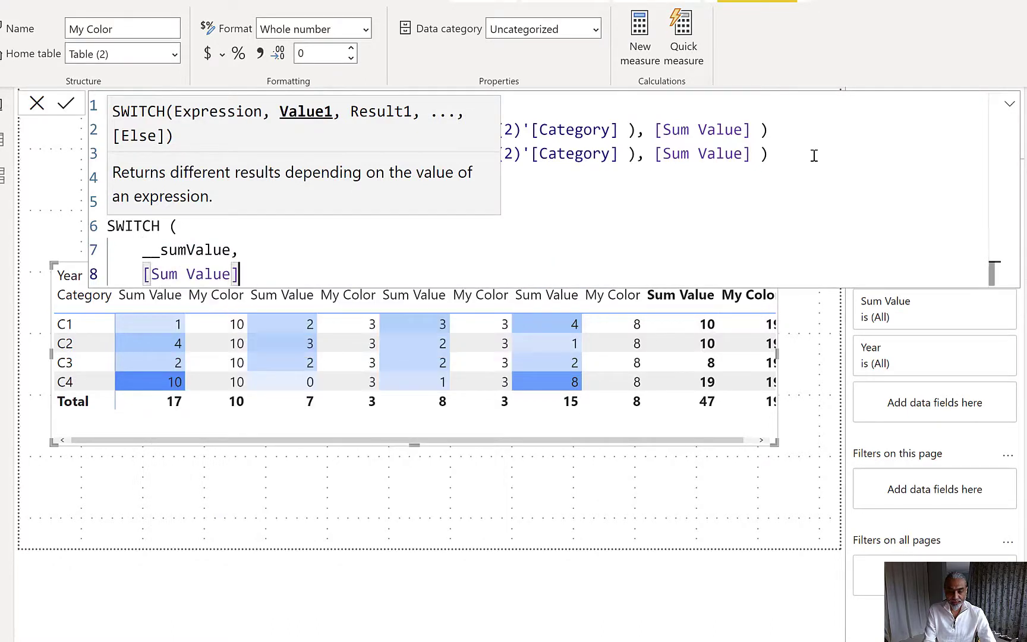
key(ctrl+shift+Left)
key(ctrl+shift+Left)
key(ctrl+shift+Left)
key(ctrl+shift+Left)
key(ctrl+shift+Left)
key(ctrl+shift+Left)
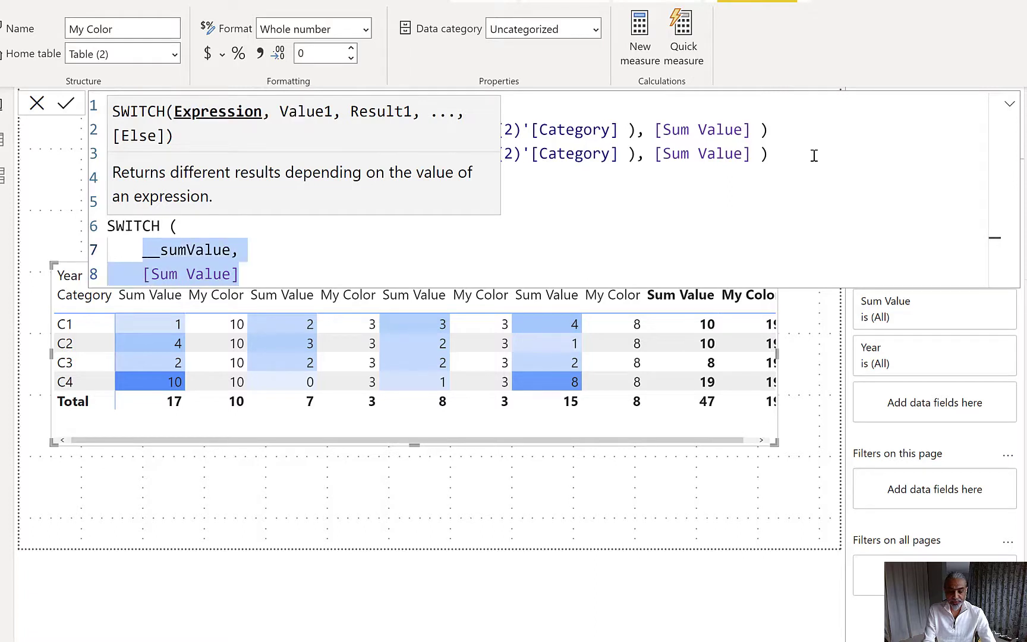
text(TRUE()
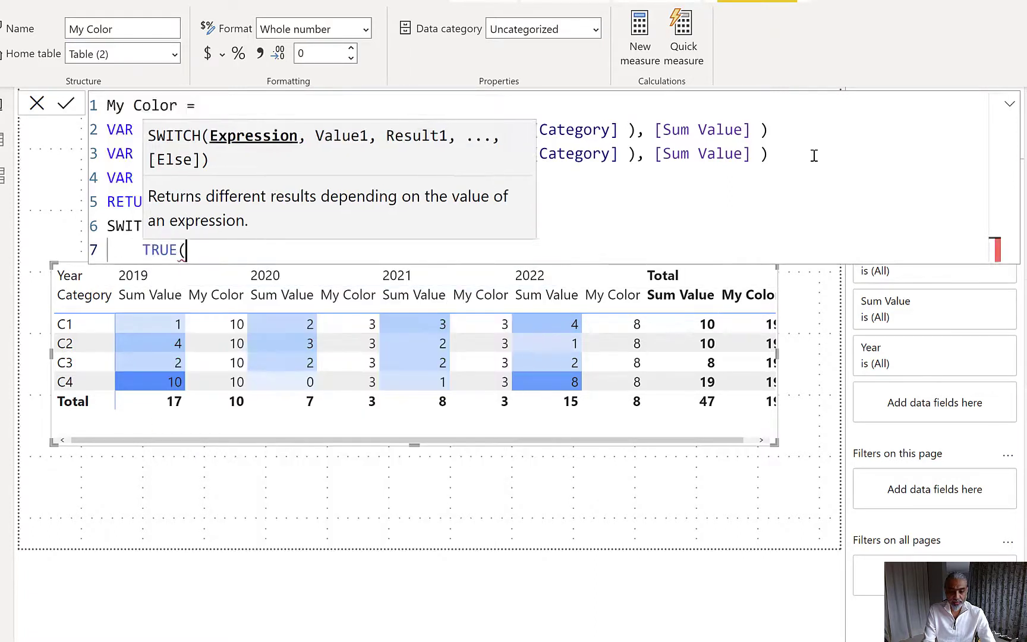
text(),)
Add SWITCH conditions: __sumValue == __minValue gives "Red", == __maxValue gives "Green", then close it.
key(Return)
text(__s)
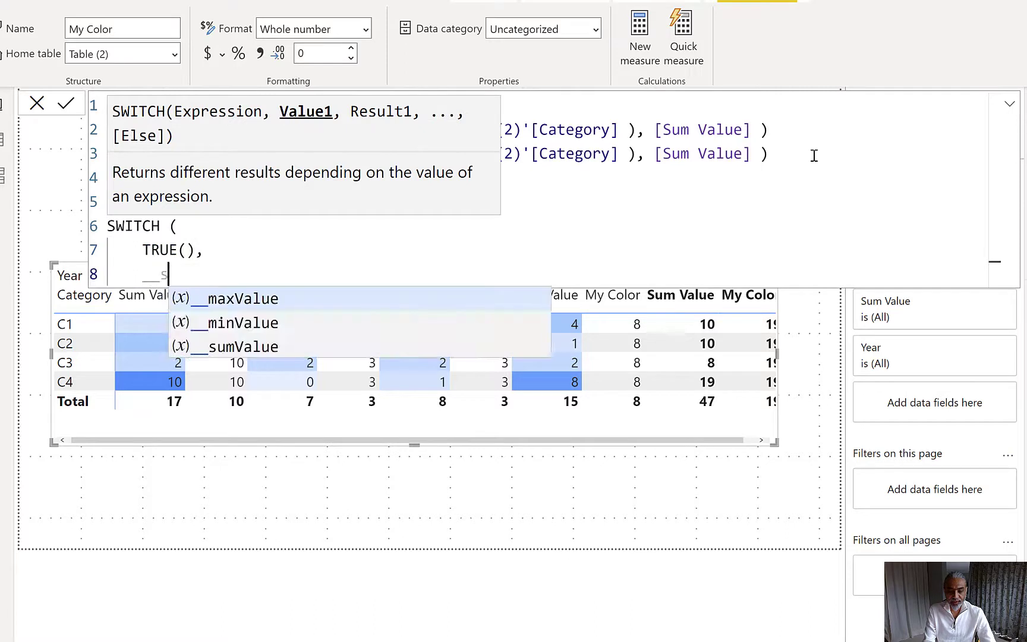
text(umValue == __)
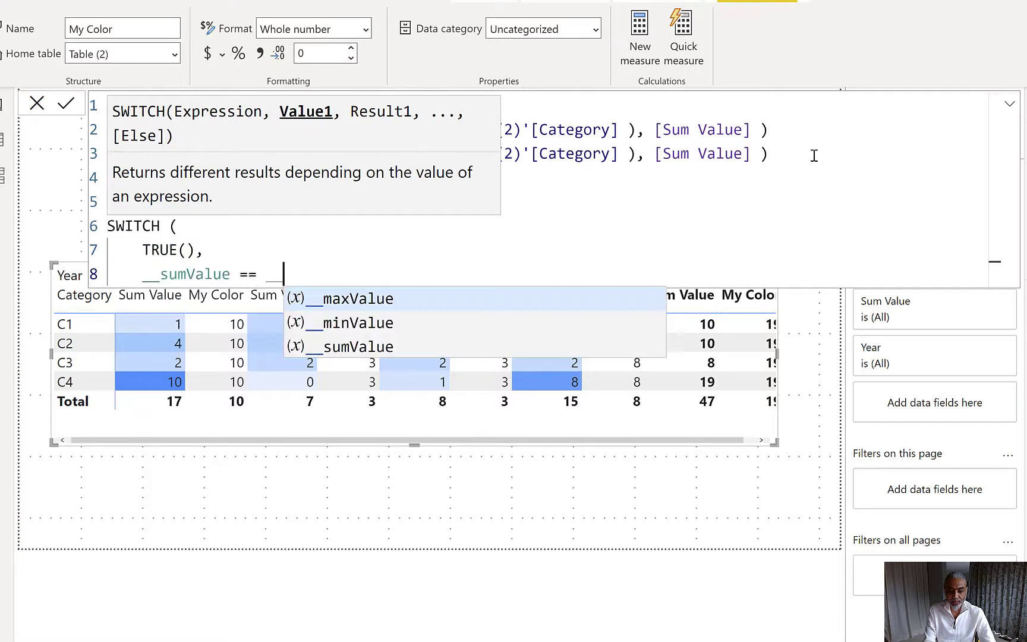
text(minValue, "R)
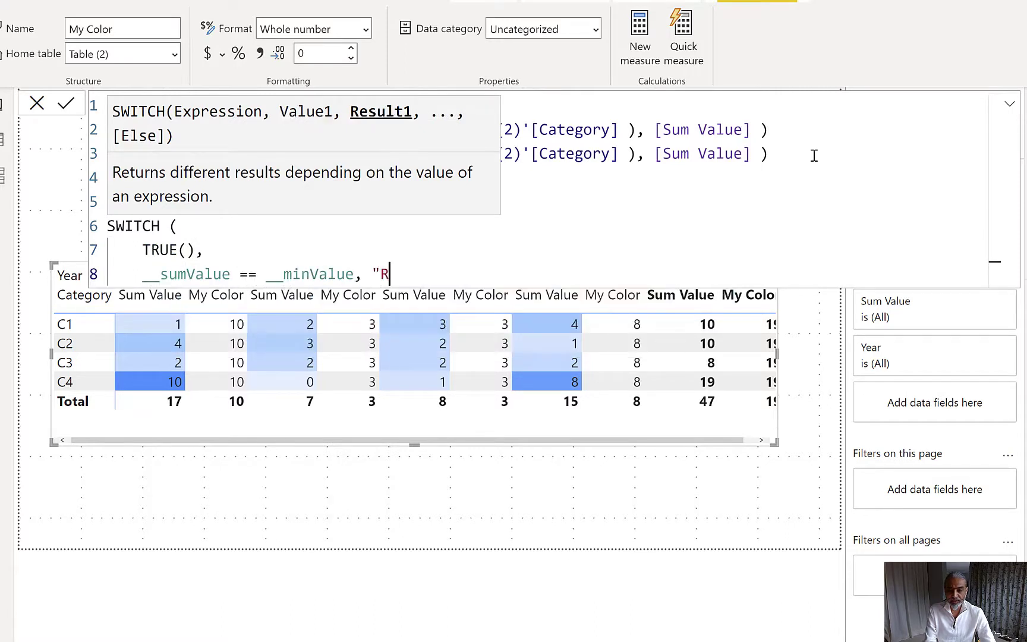
text(ed",)
key(Return)
text(__)
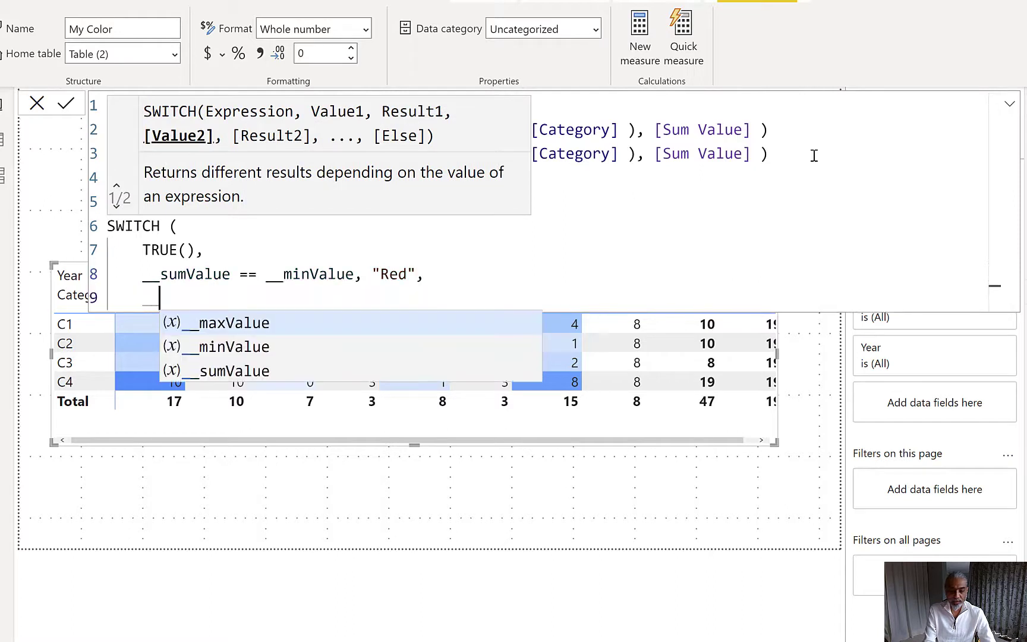
text(sumVa)
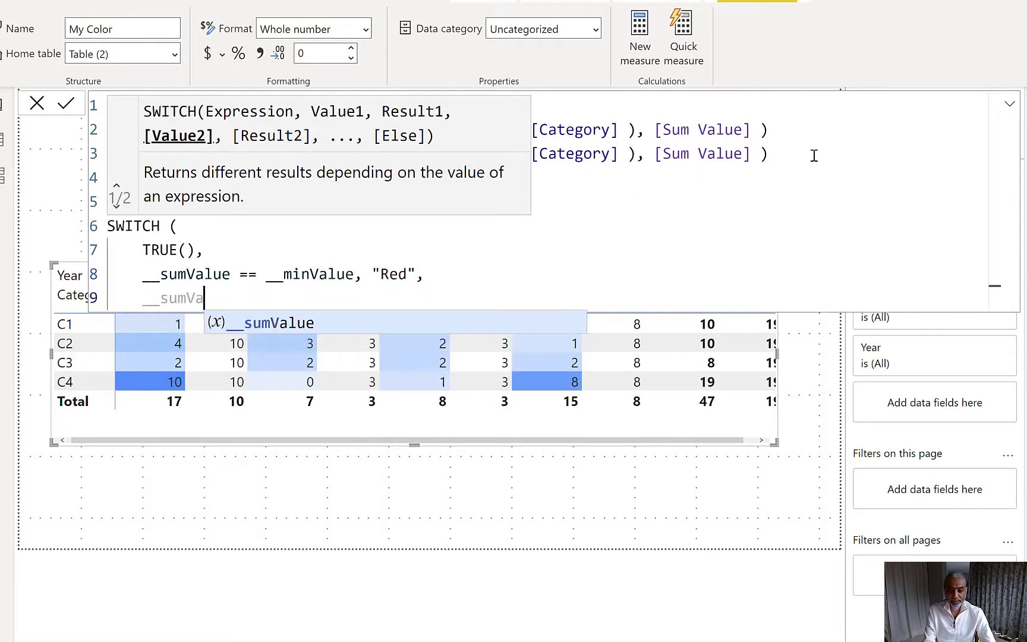
text(lue == __maxValue)
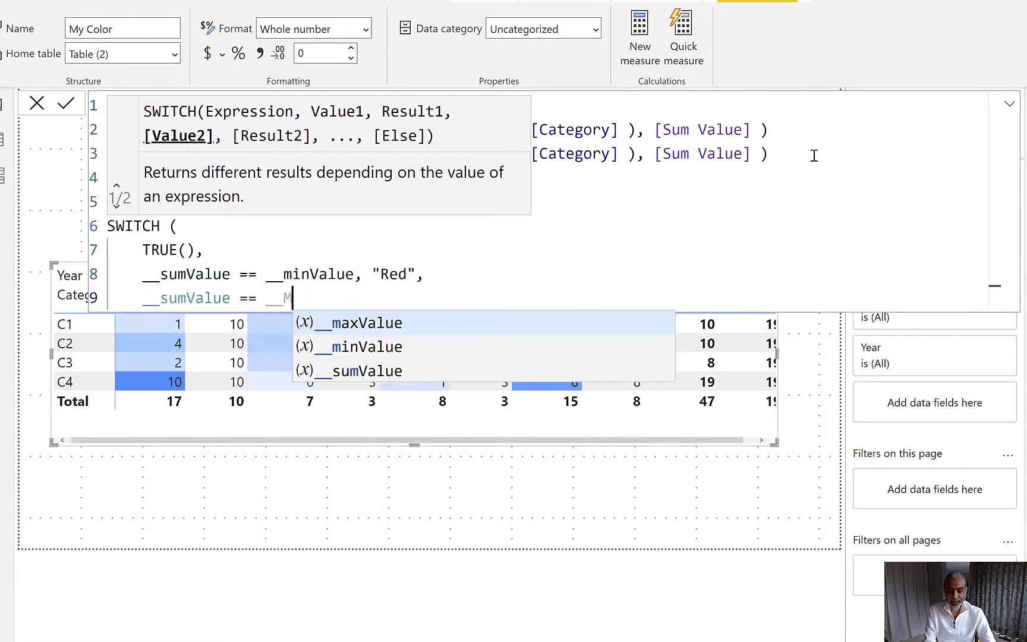
text(, "Gre)
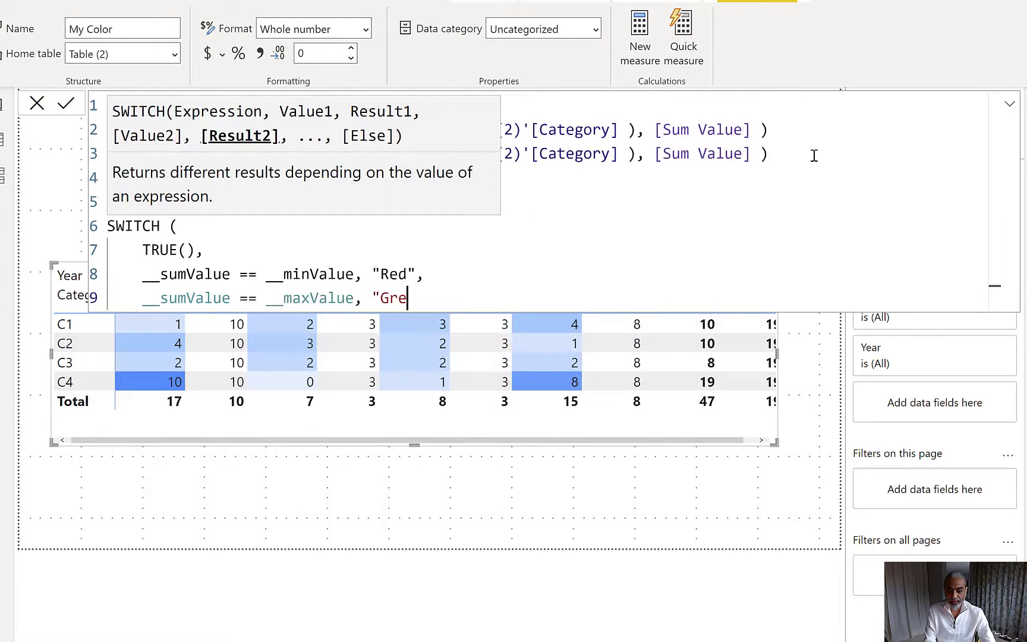
text(en)
key(Return)
text())
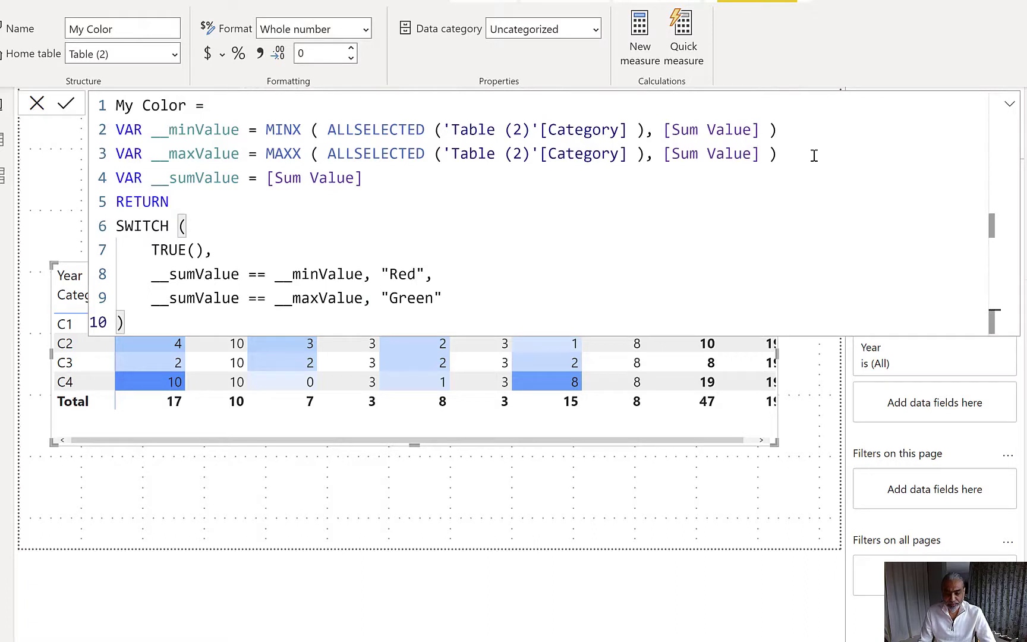
Commit My Color, collapse the formula bar, and make the matrix visual narrower.
click(674, 424)
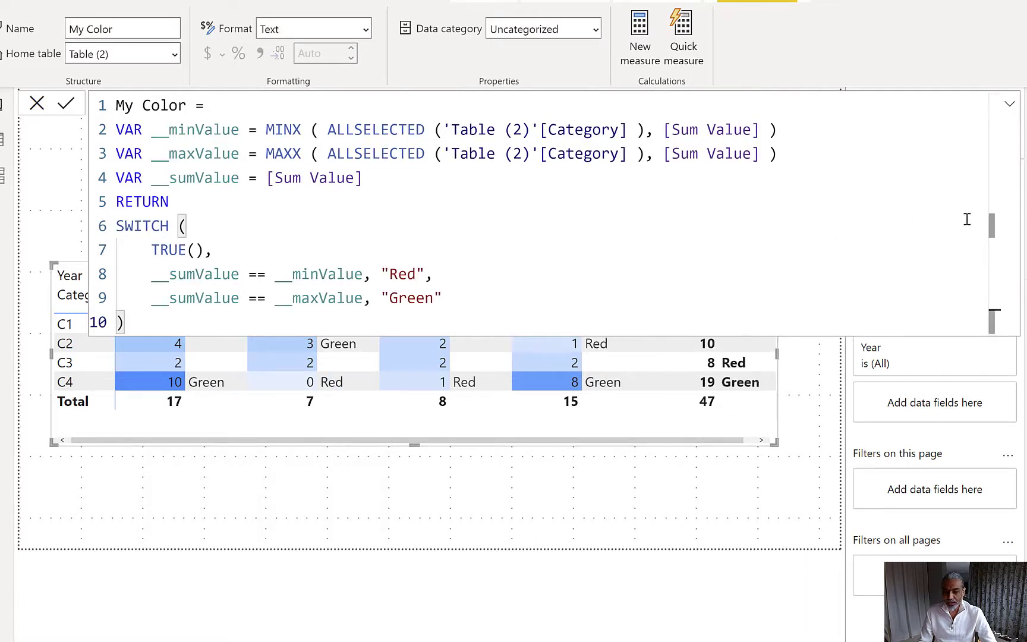
click(1008, 105)
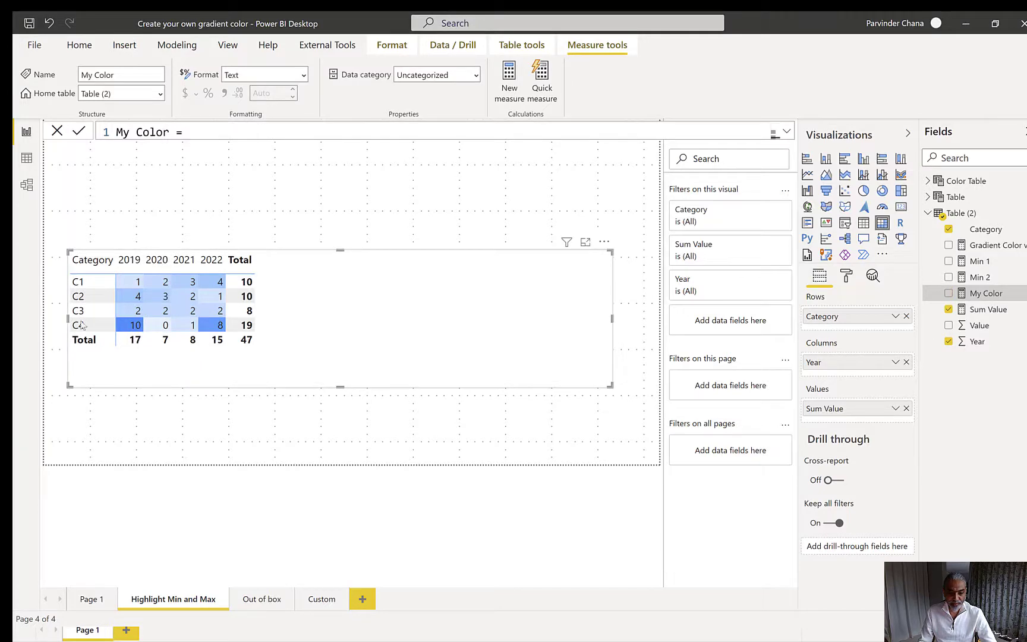
drag(81, 325, 351, 342)
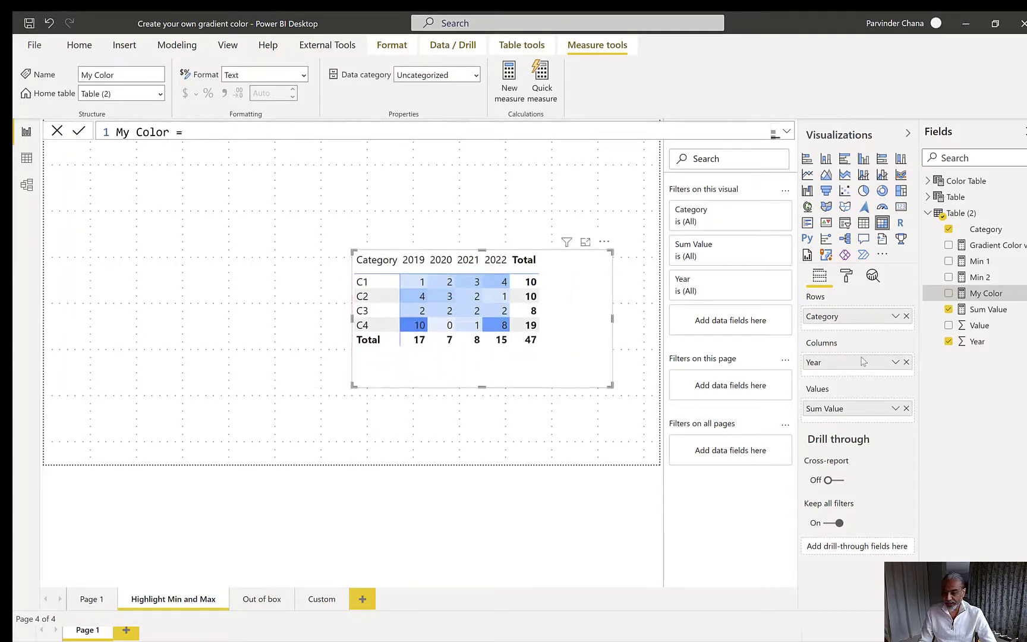
click(895, 408)
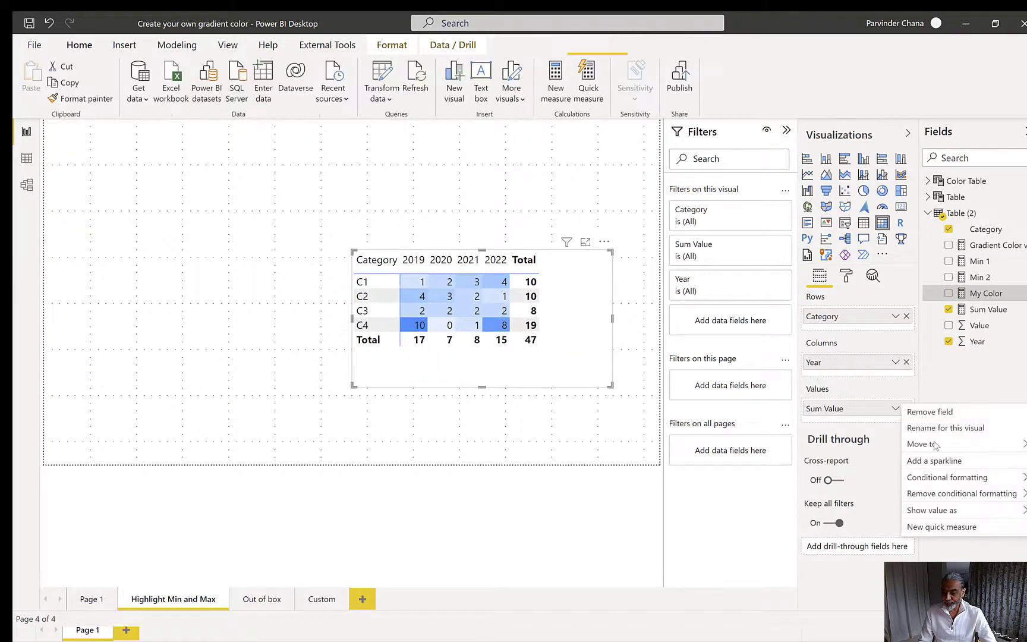
mouse_move(947, 477)
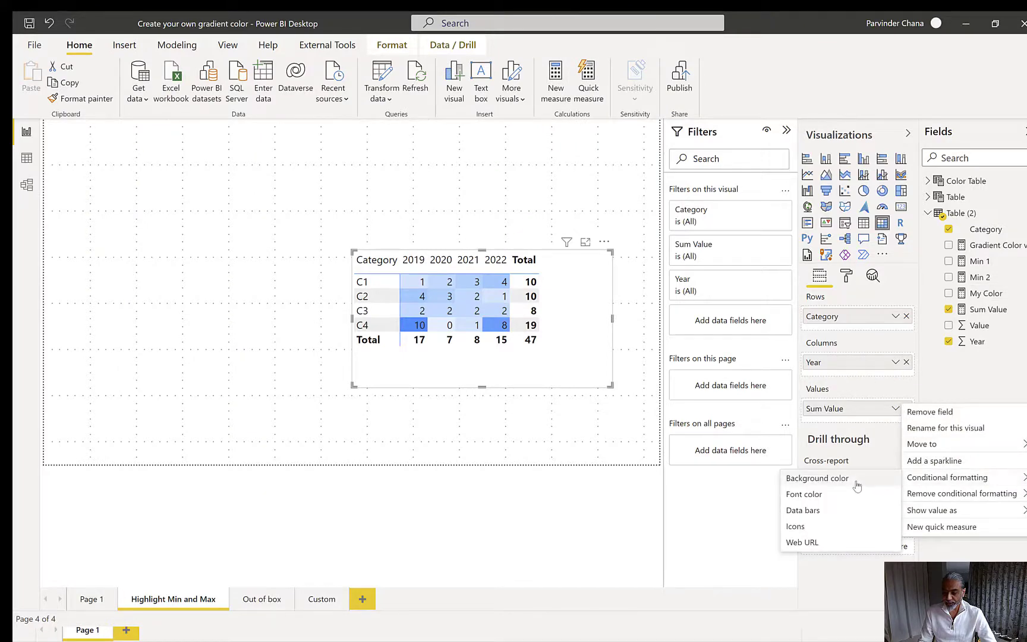
click(785, 476)
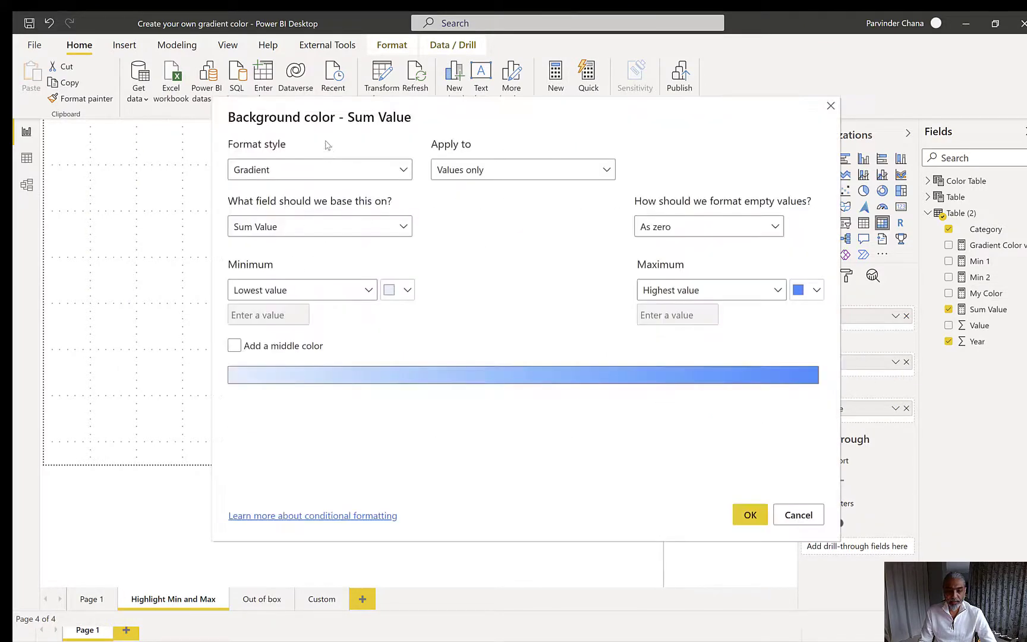
click(327, 173)
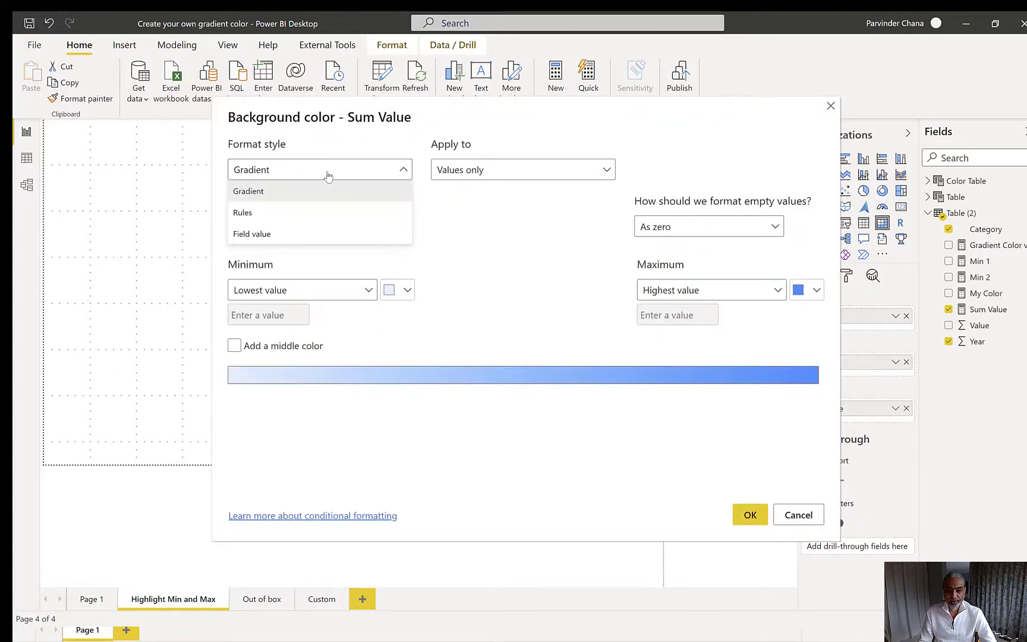
click(290, 237)
click(288, 232)
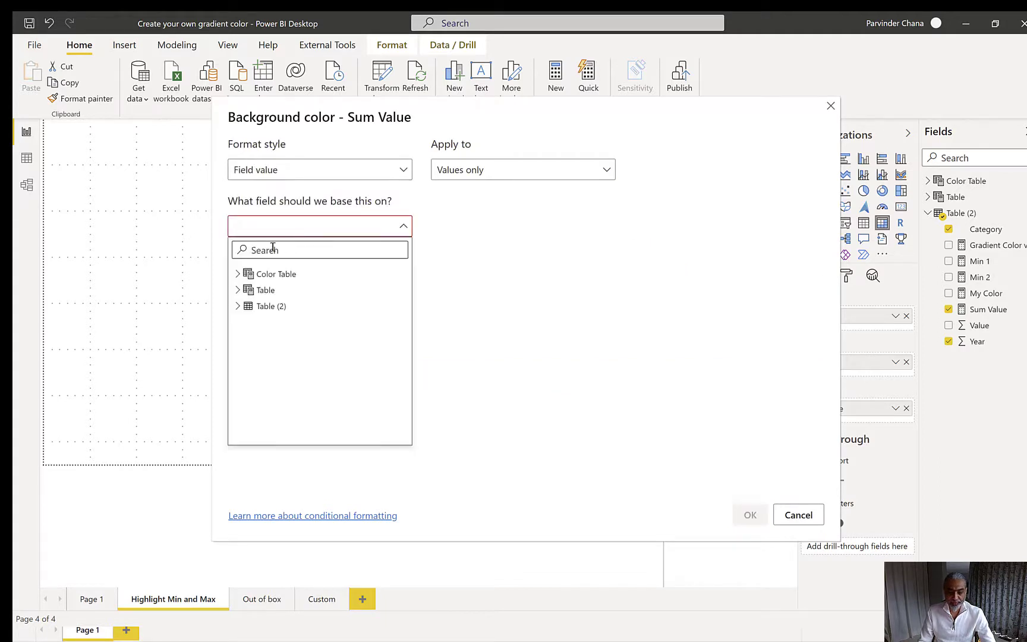
text(my color)
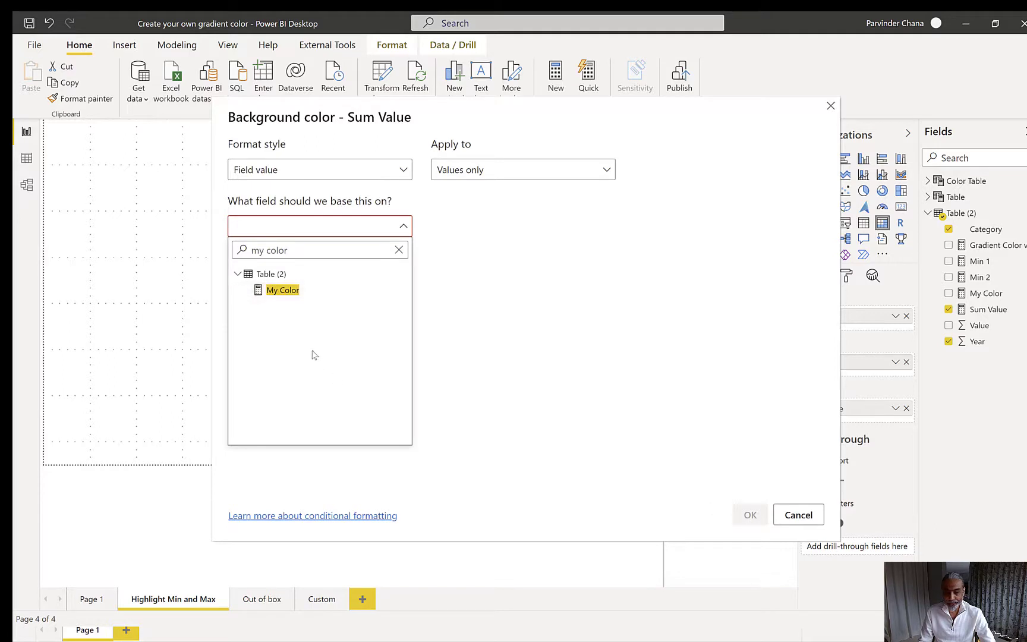
click(803, 529)
click(802, 515)
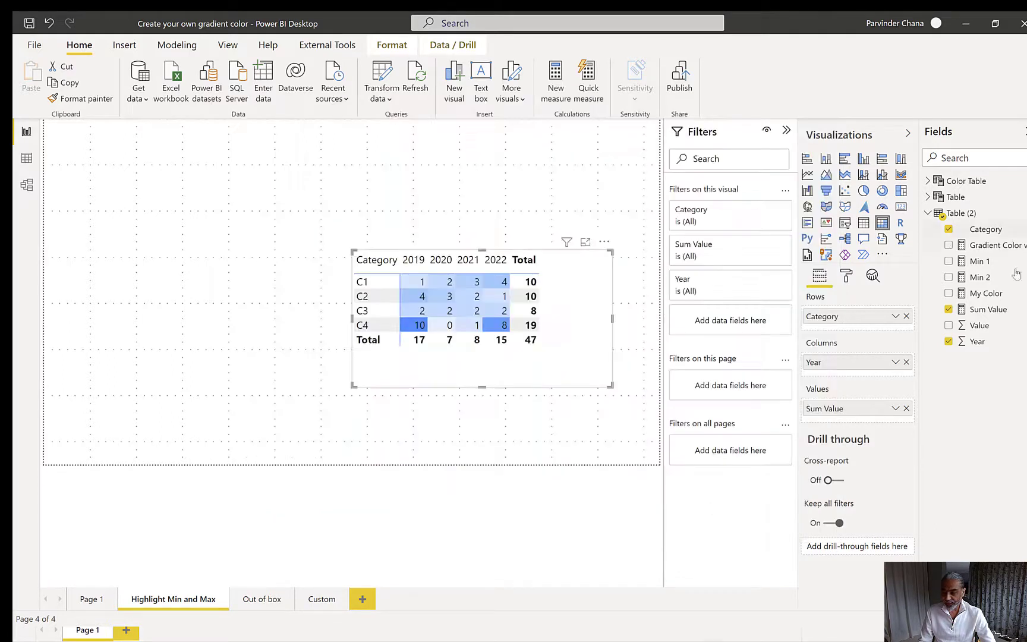
click(985, 293)
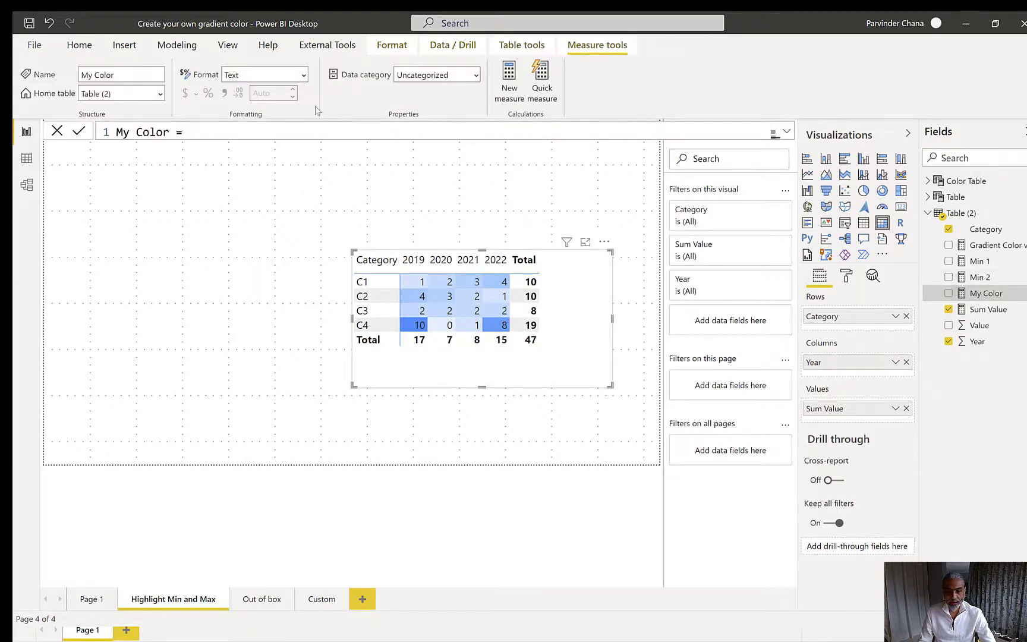
click(988, 309)
click(986, 293)
Colour the Sum Value cell backgrounds by Field value, using the My Color measure.
click(894, 409)
mouse_move(938, 478)
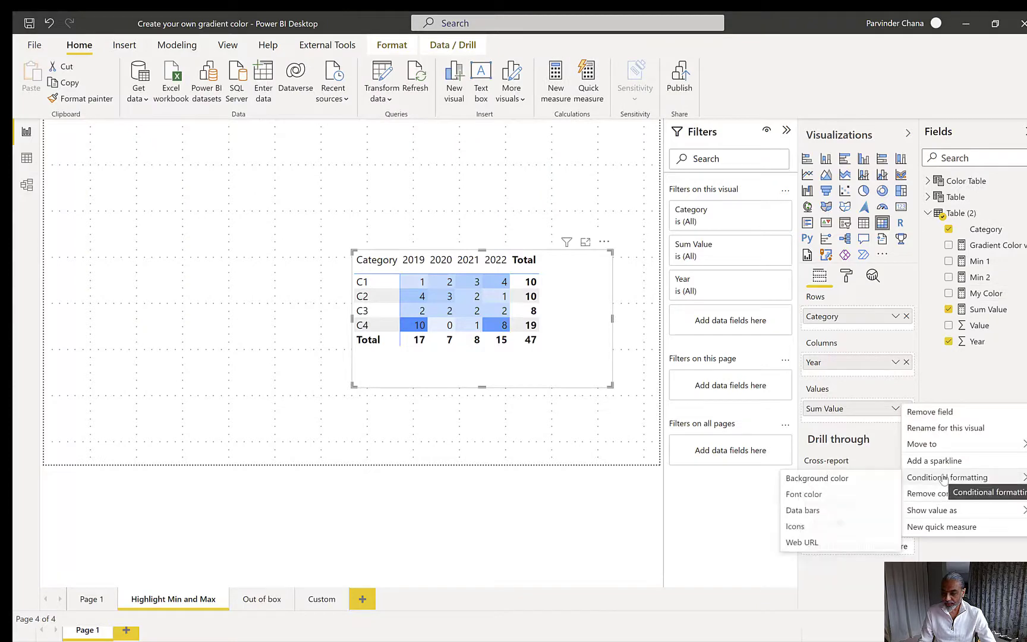
click(831, 481)
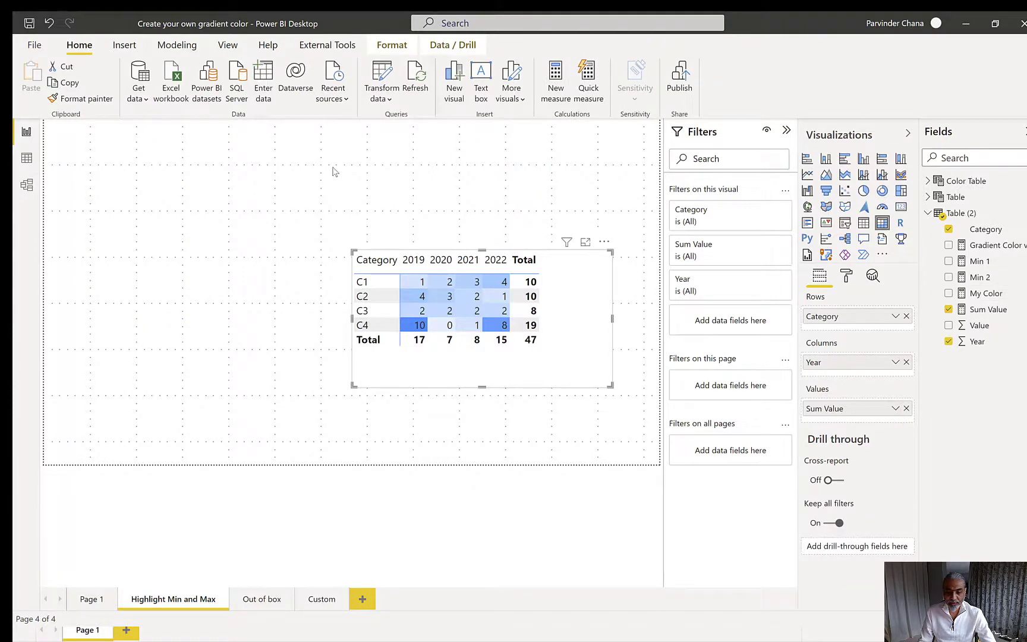
click(349, 174)
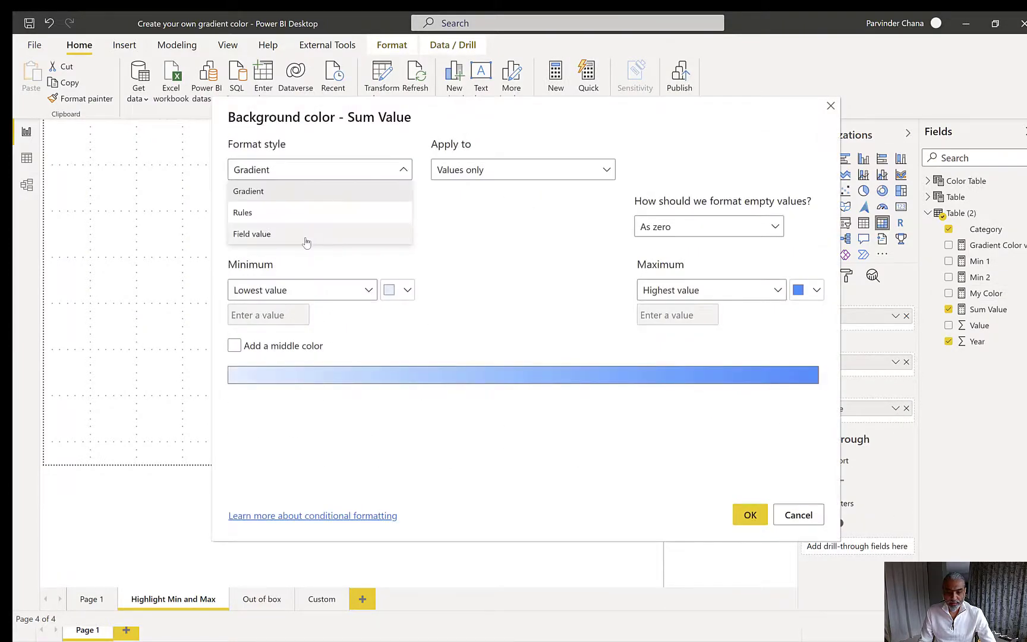
click(305, 235)
click(305, 231)
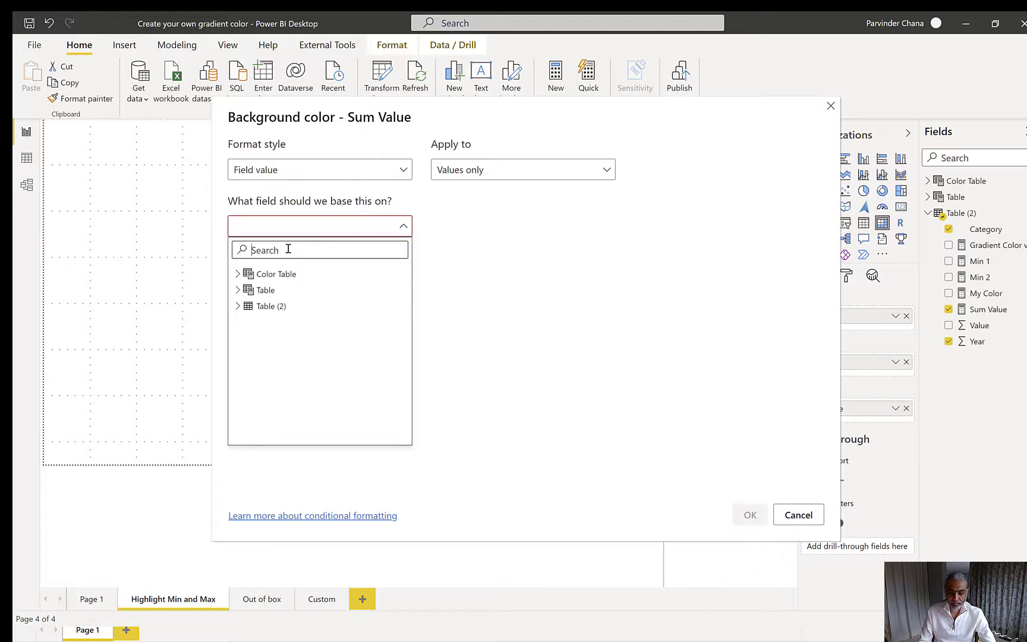
text(my col)
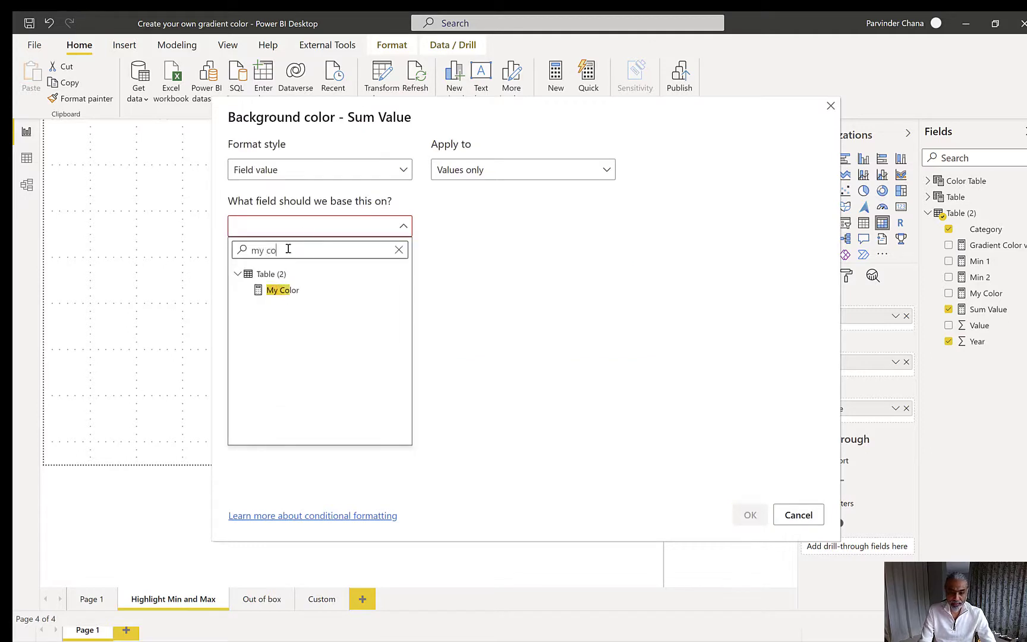
click(283, 290)
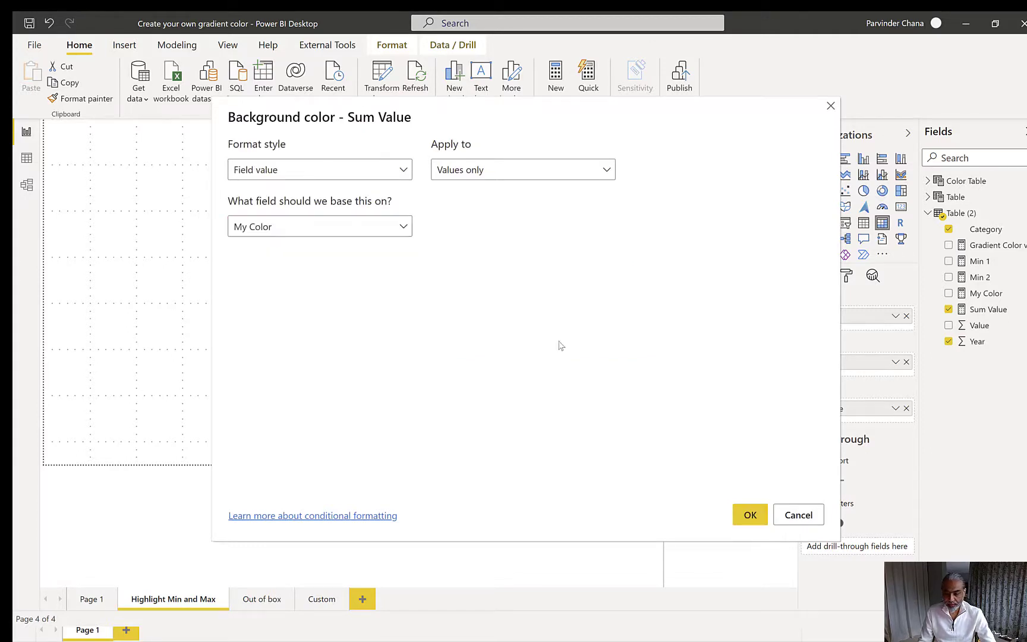
click(746, 517)
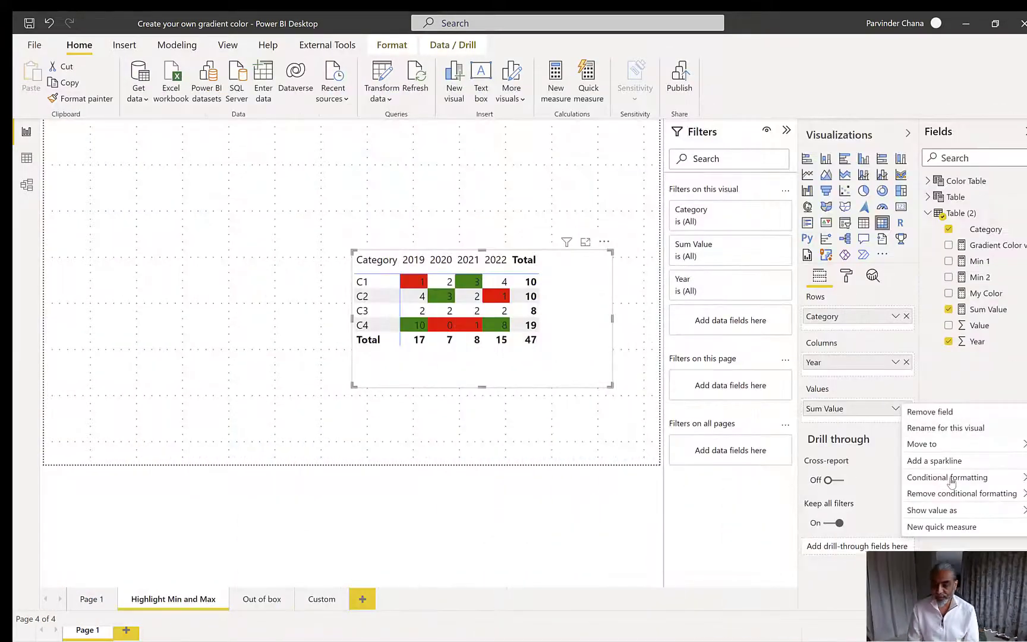
Switch the Sum Value background formatting back to a Gradient based on Sum Value.
mouse_move(950, 481)
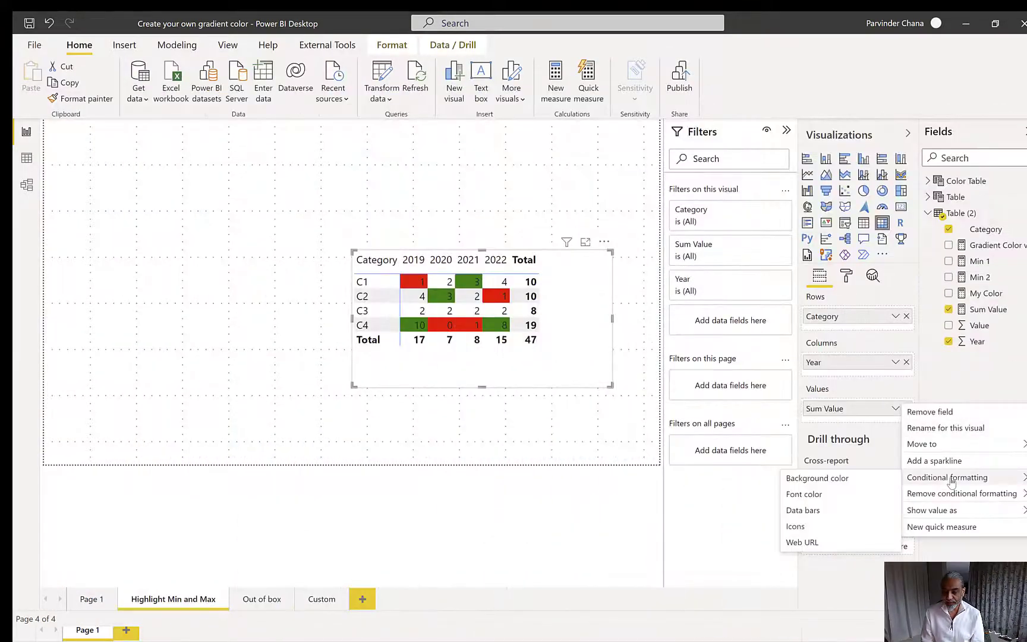
click(830, 479)
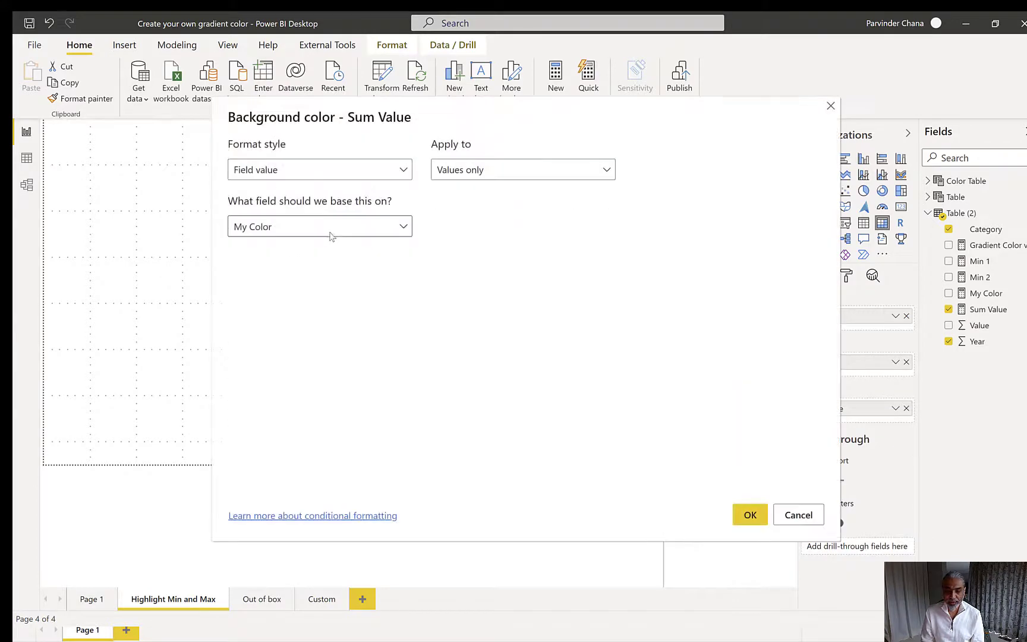
click(306, 170)
click(290, 191)
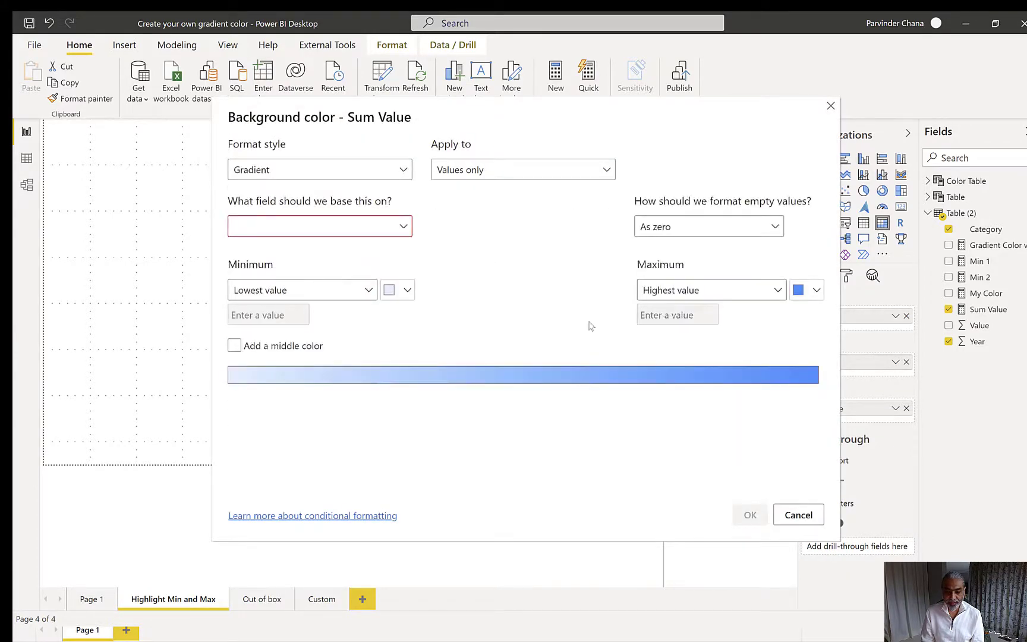
click(322, 227)
text(sum)
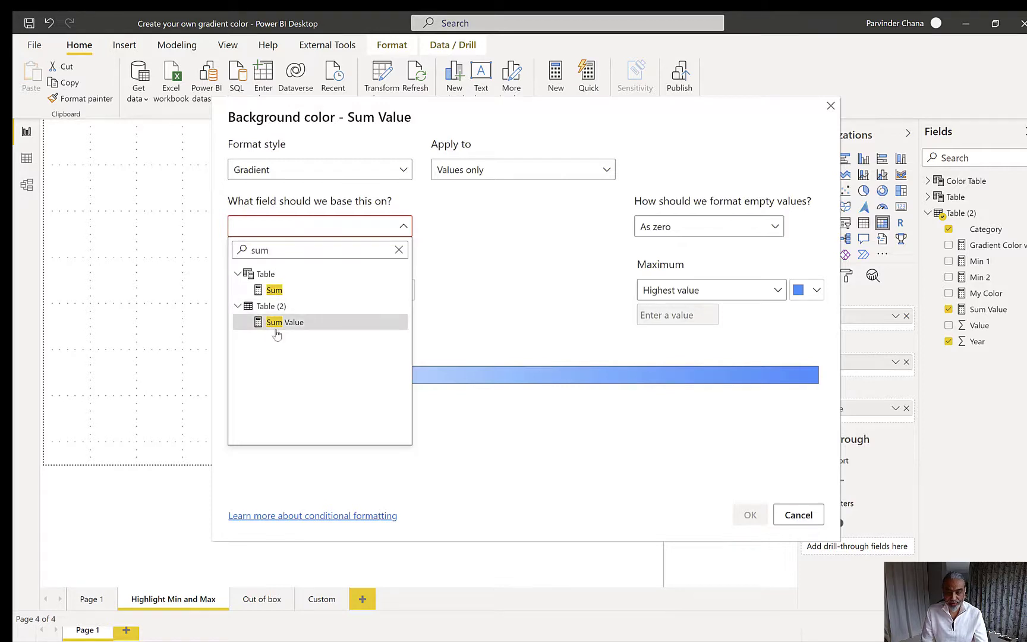
click(270, 324)
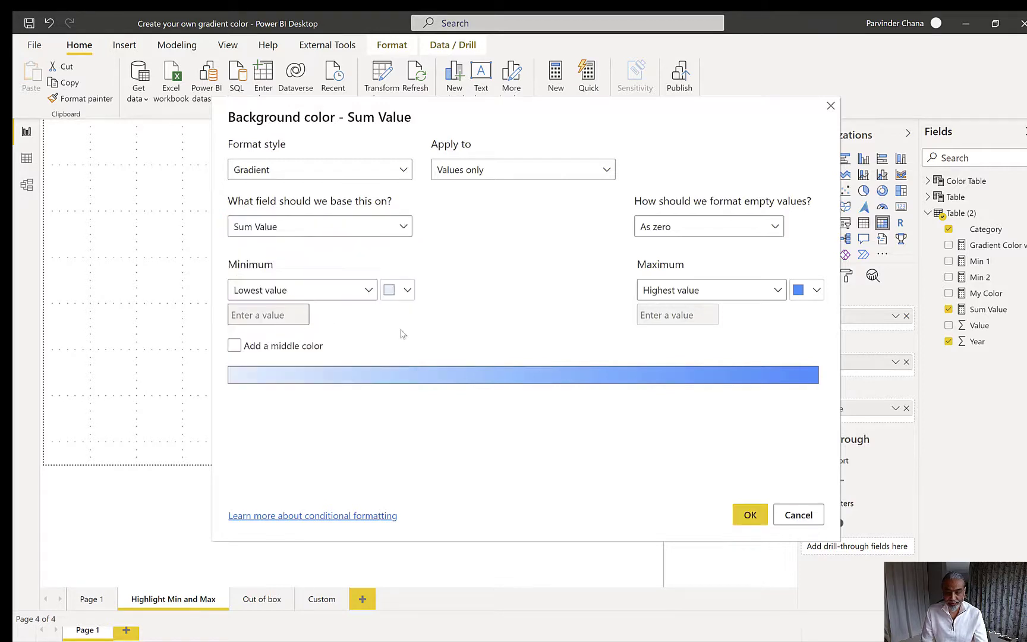
click(748, 515)
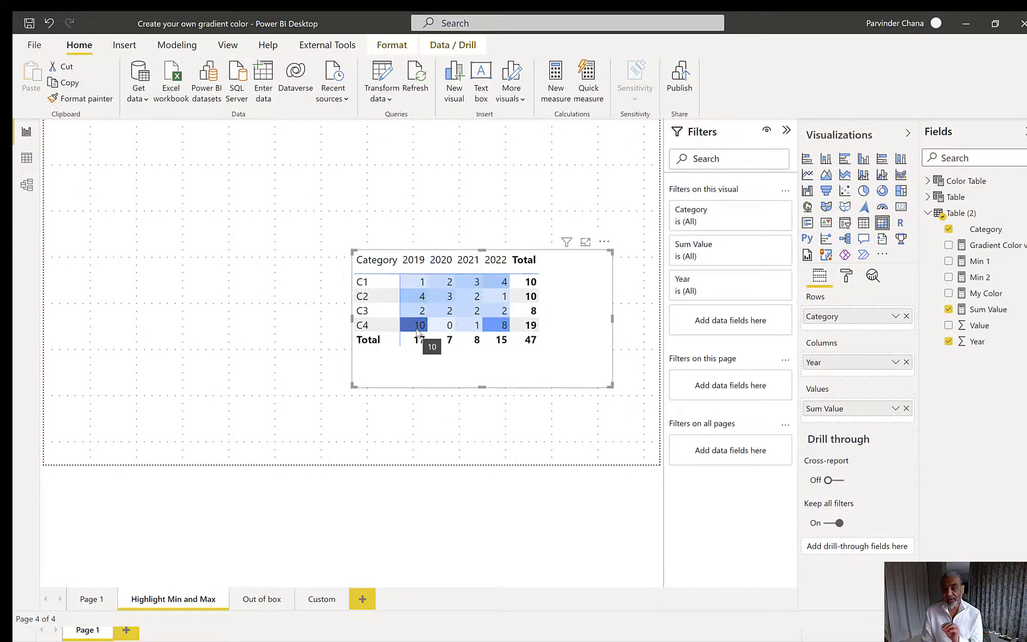
mouse_move(414, 323)
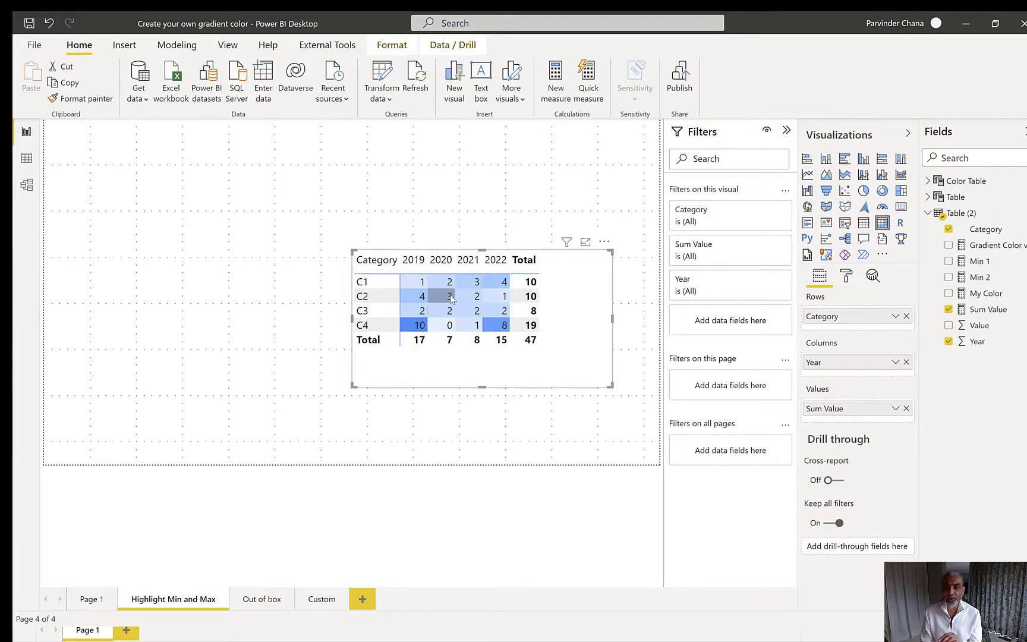
mouse_move(449, 298)
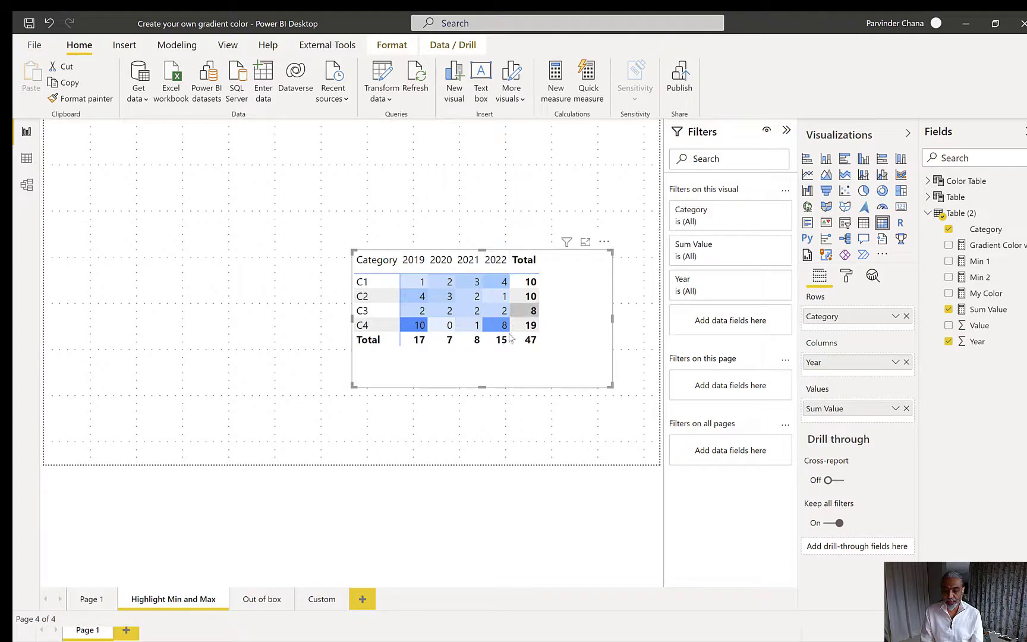
mouse_move(499, 333)
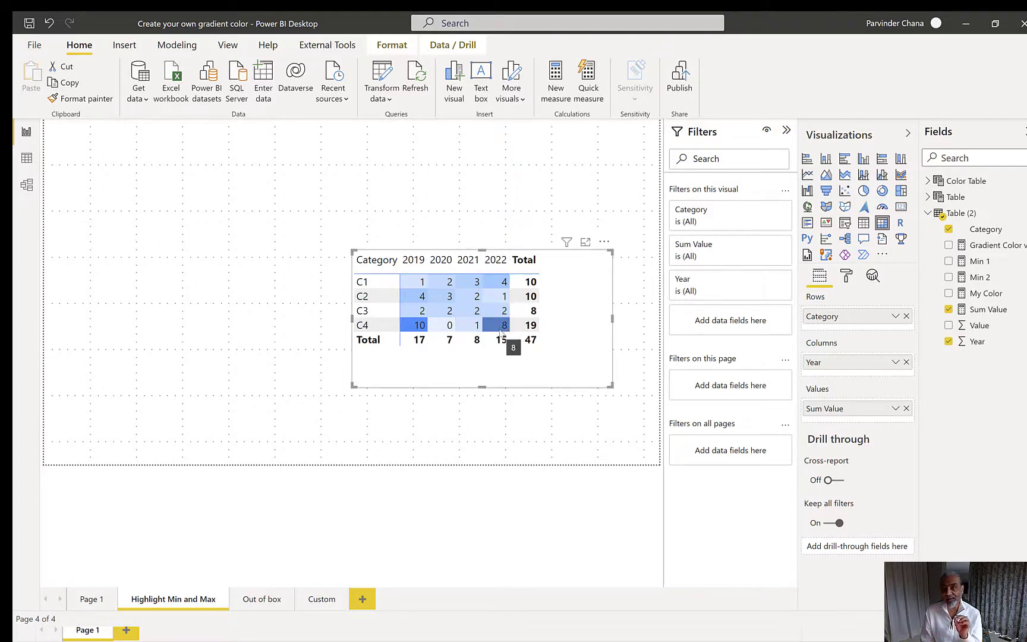